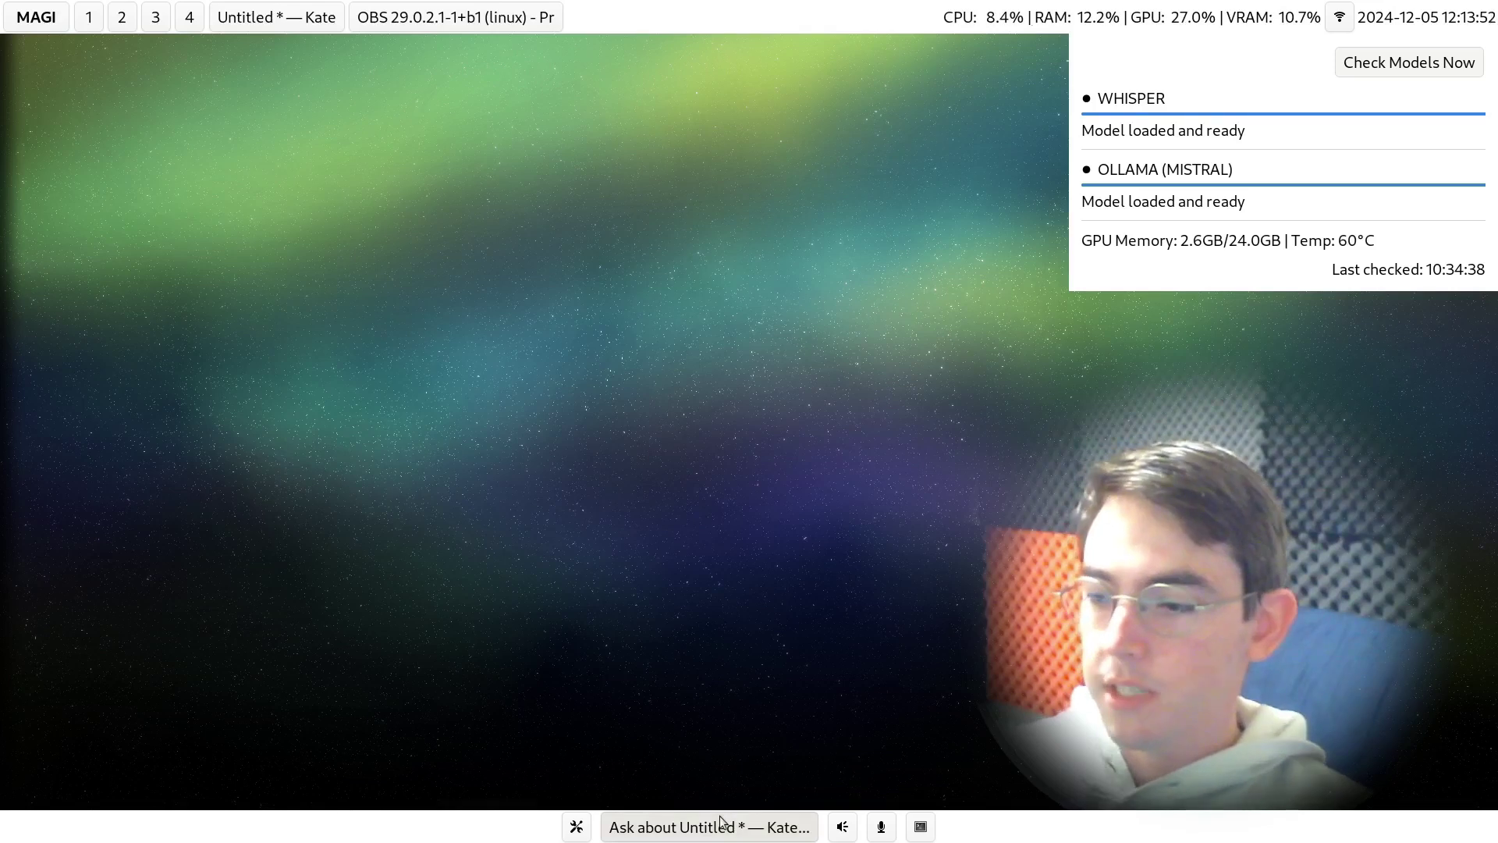
- Open the taskbar's AI chat about the 'Untitled * — Kate' window
click(721, 821)
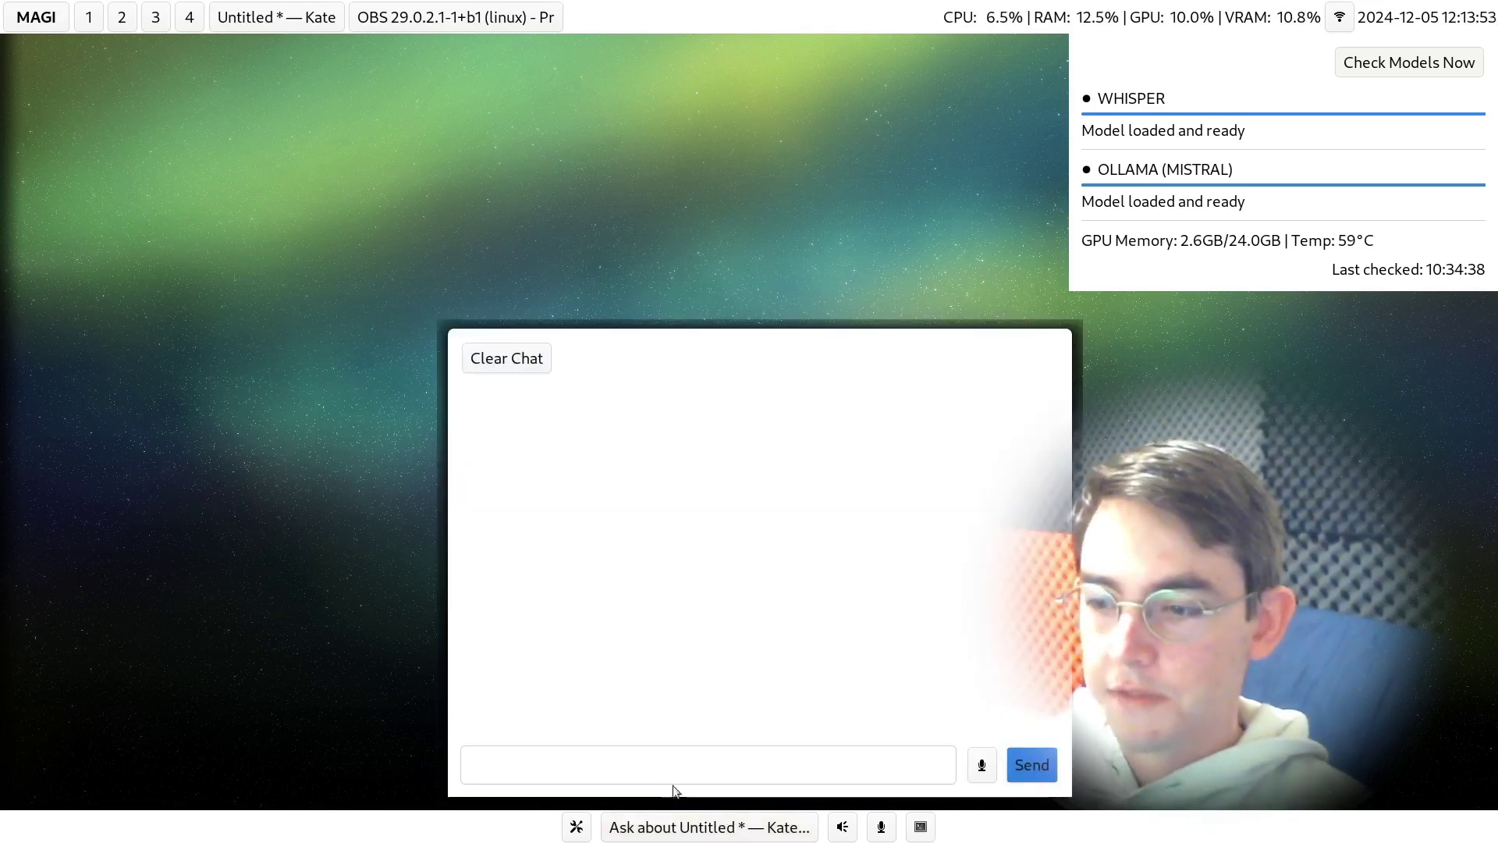
- Send the greeting 'Hey!' to the chat assistant
click(652, 765)
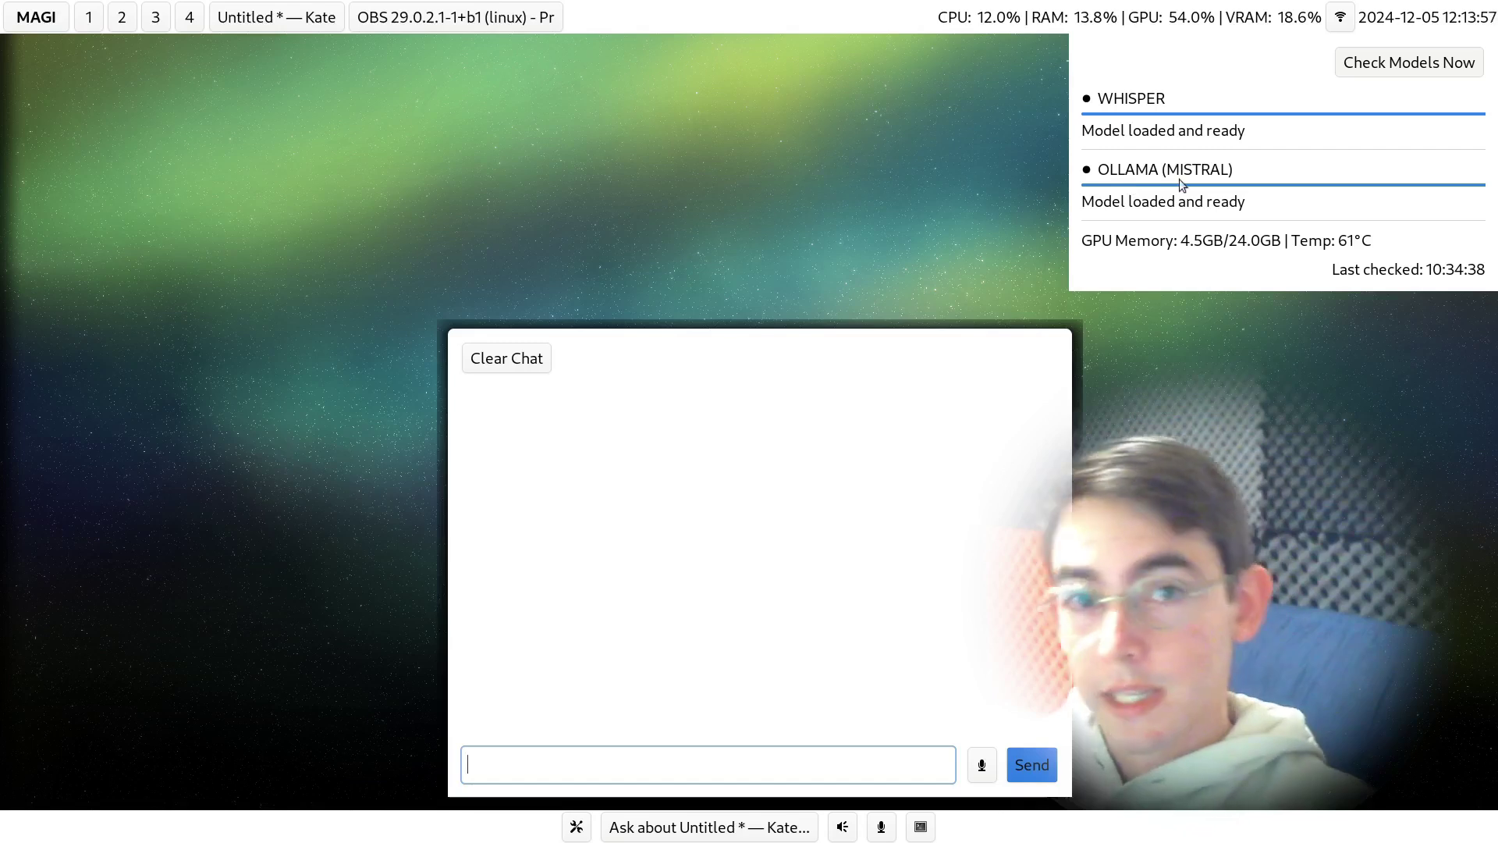
text(Hey!)
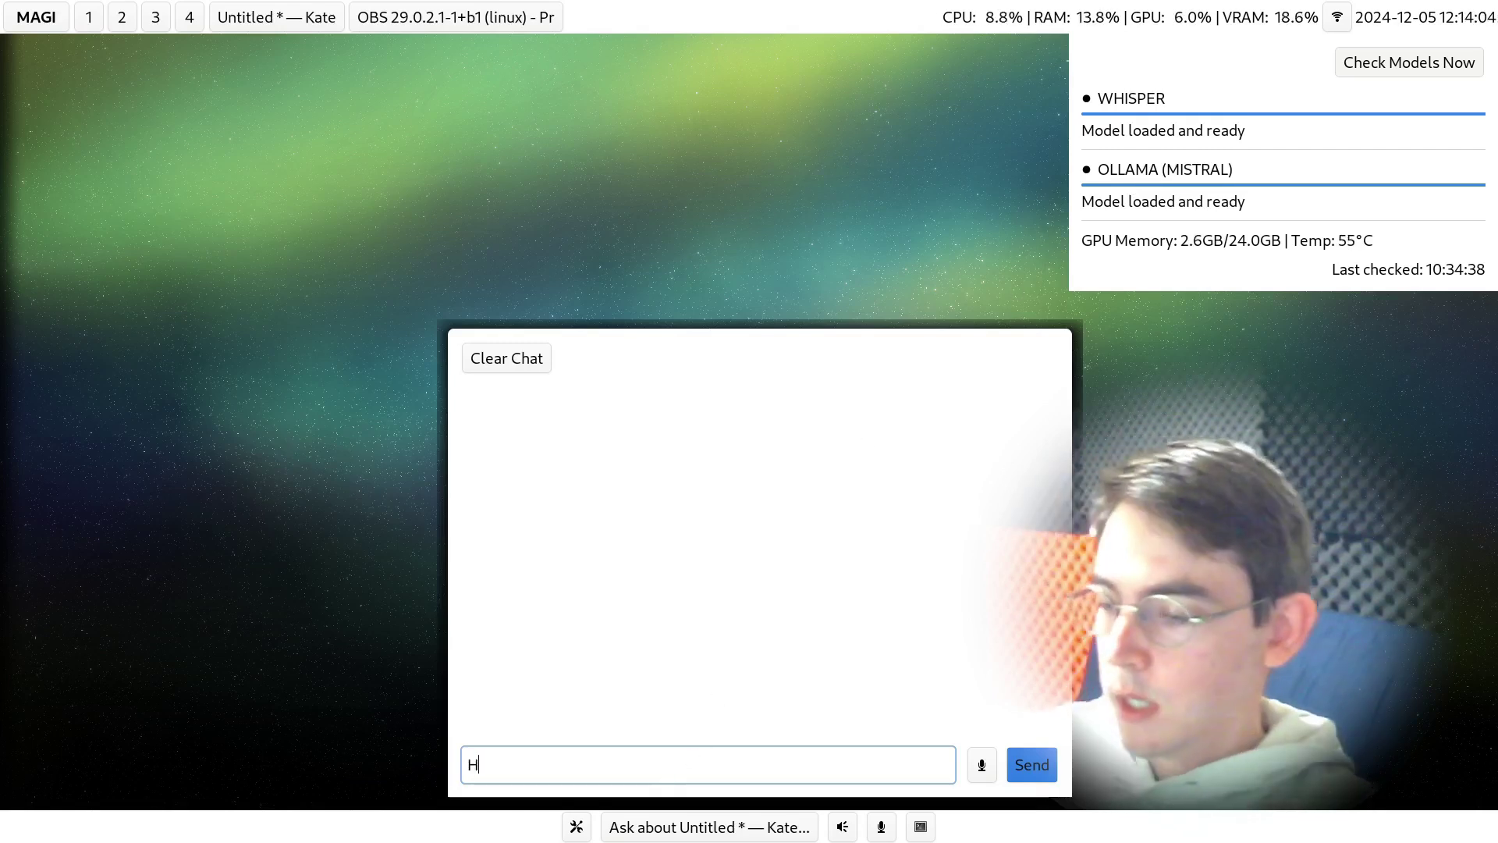
key(Return)
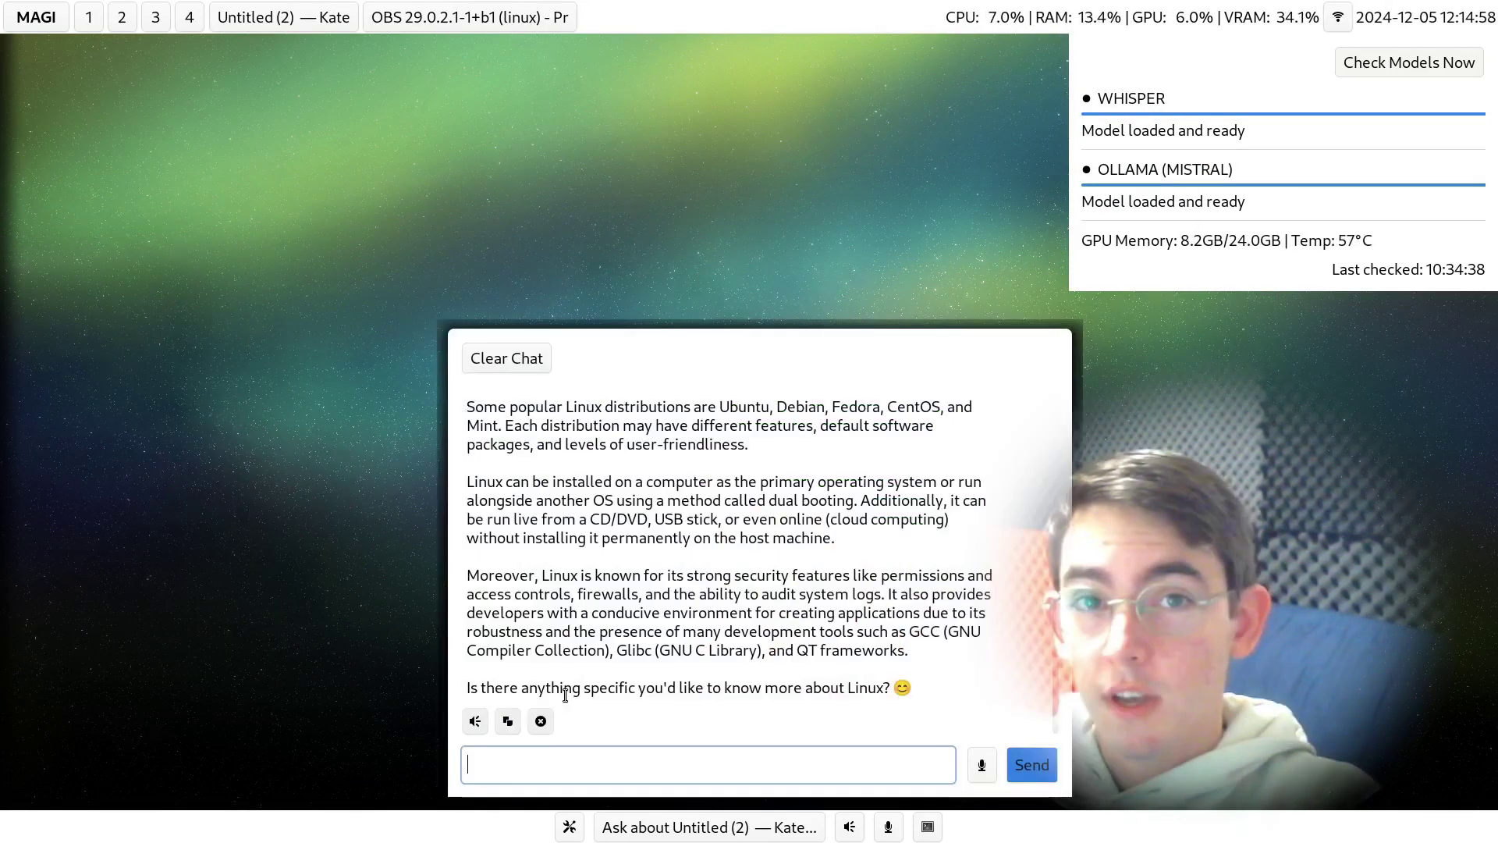
- Have the assistant's reply to the greeting read aloud
scroll(565, 695, up, 2)
scroll(565, 694, up, 4)
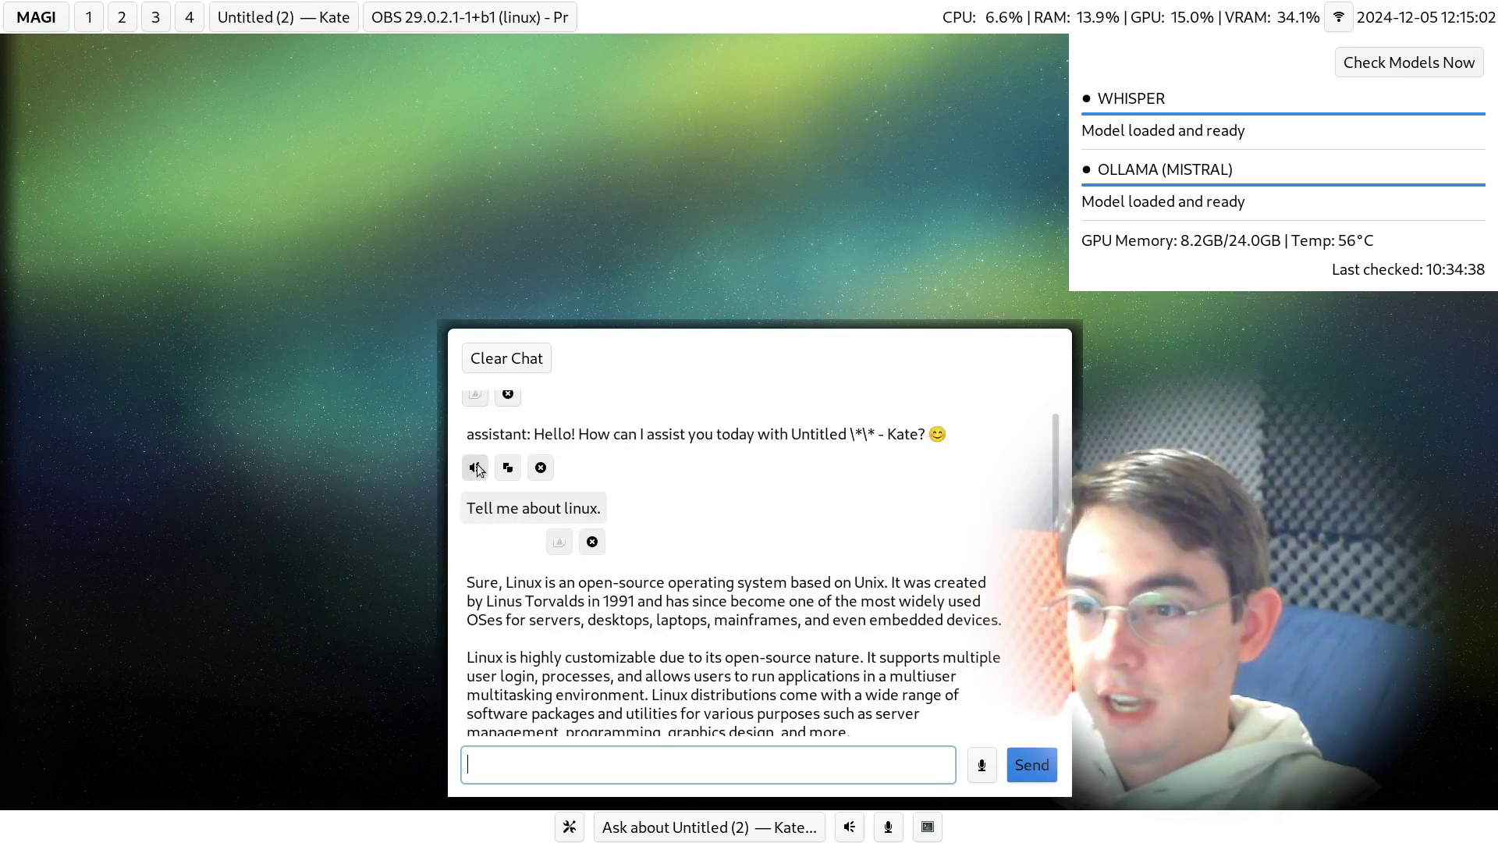
click(476, 467)
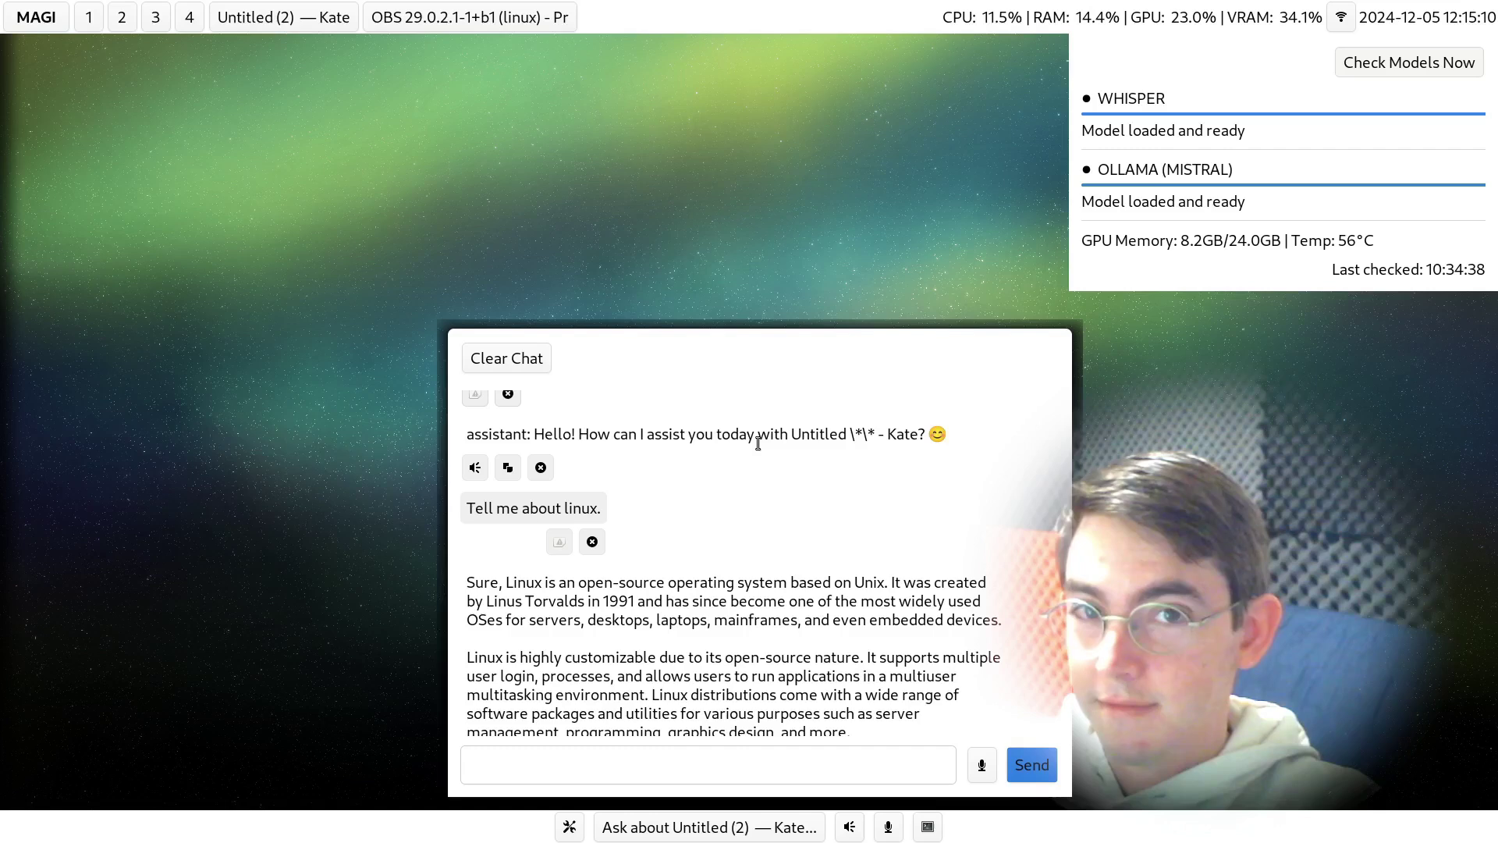
scroll(757, 443, down, 10)
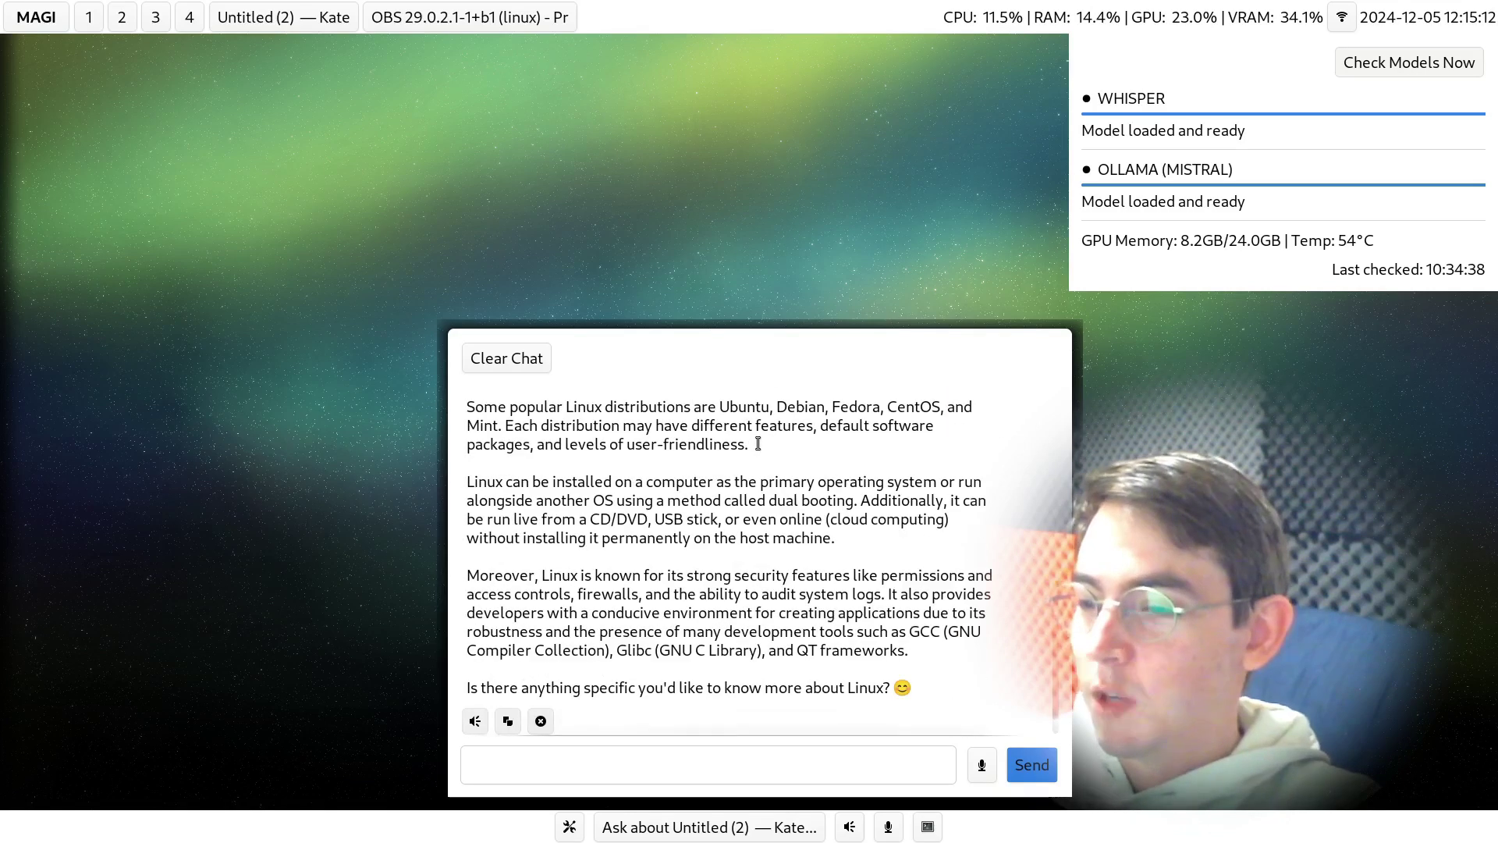
- Dictate and send 'Hey, how's it going, Assistant?' to the chat assistant
click(637, 772)
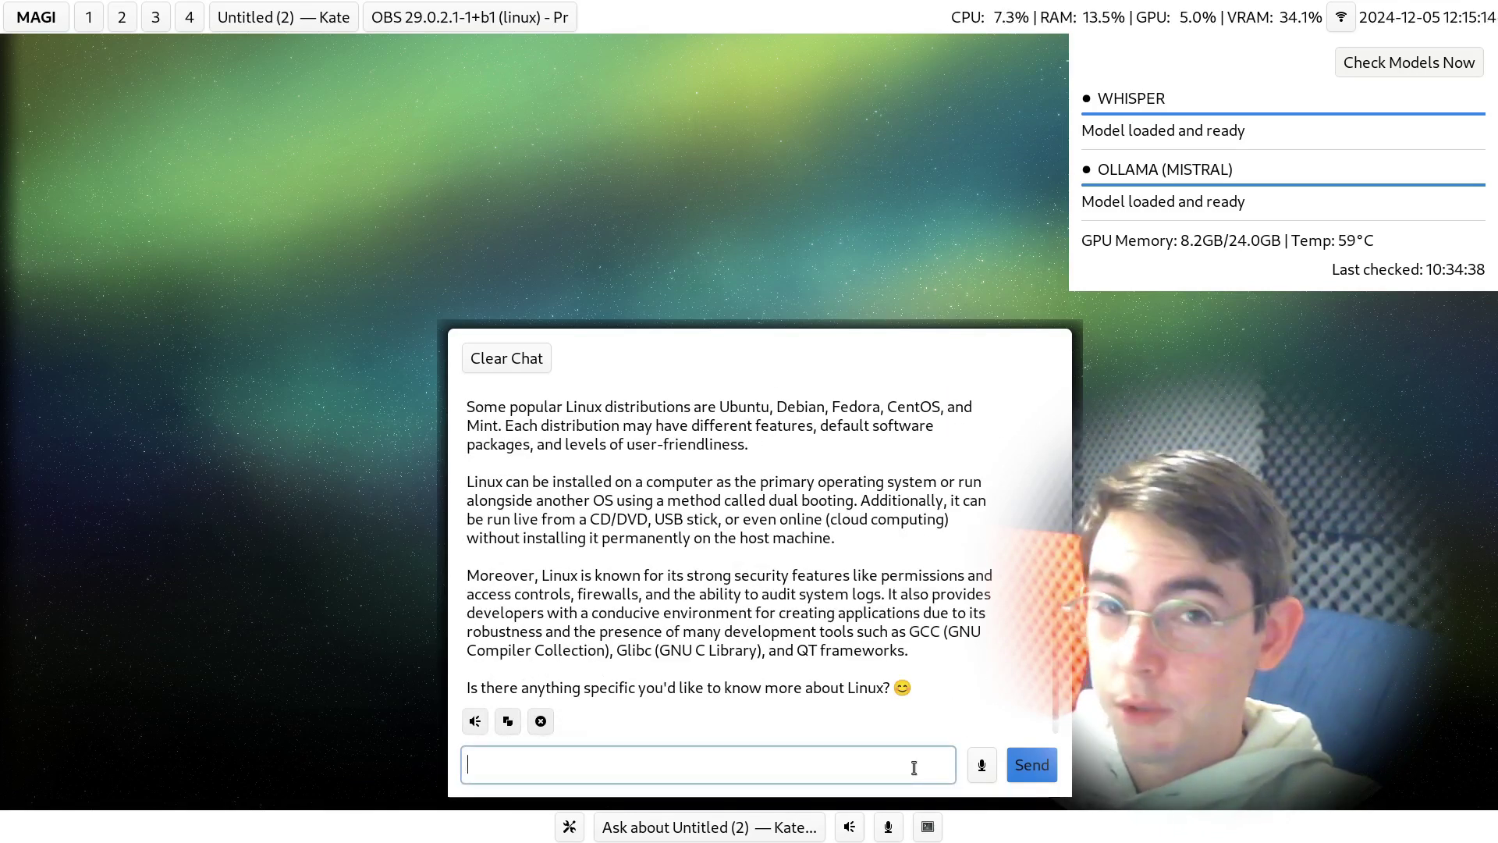
click(981, 775)
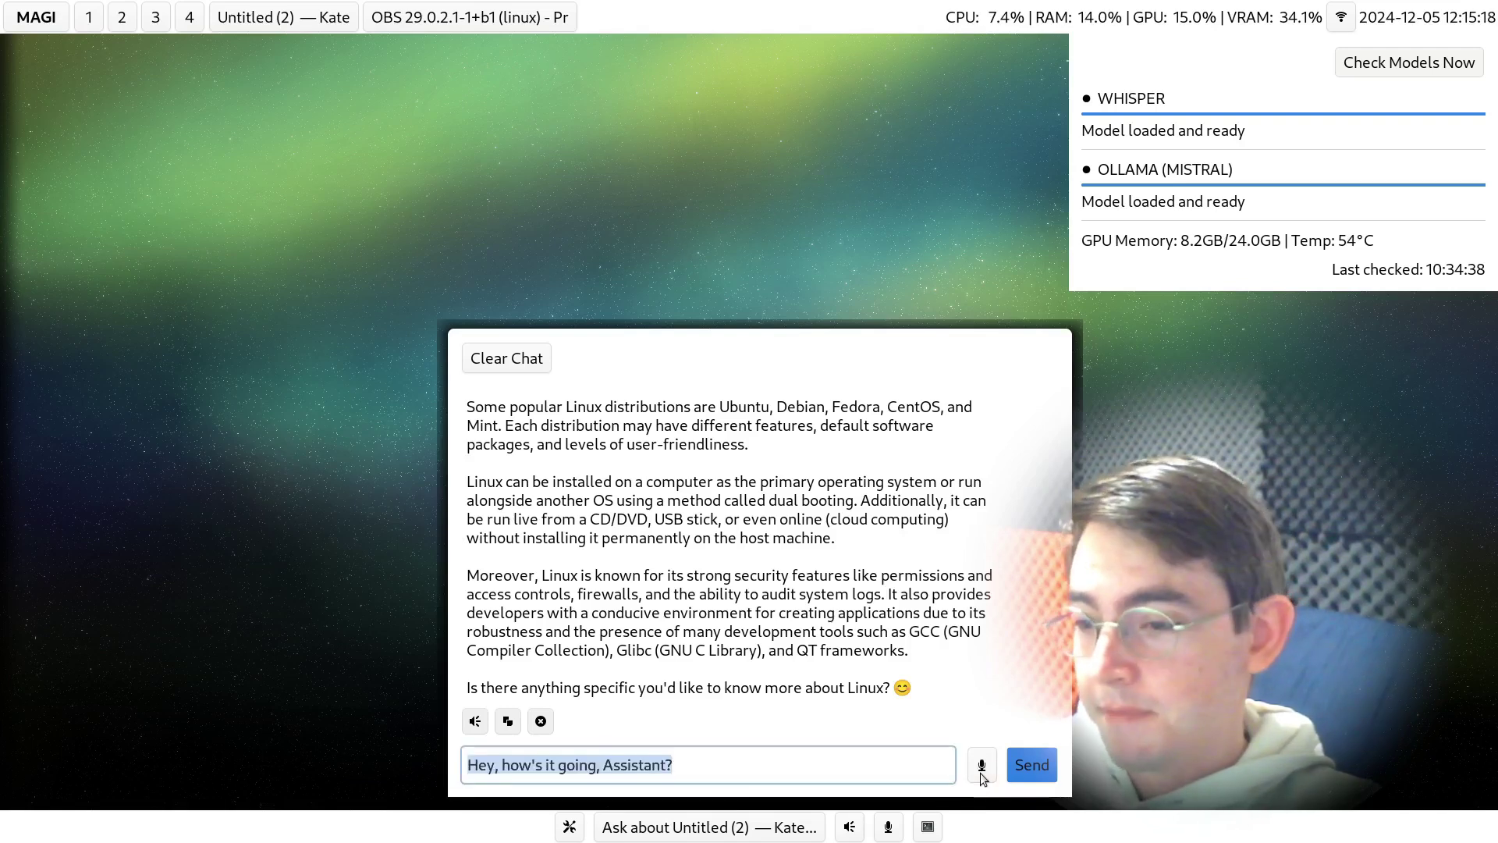
click(1031, 765)
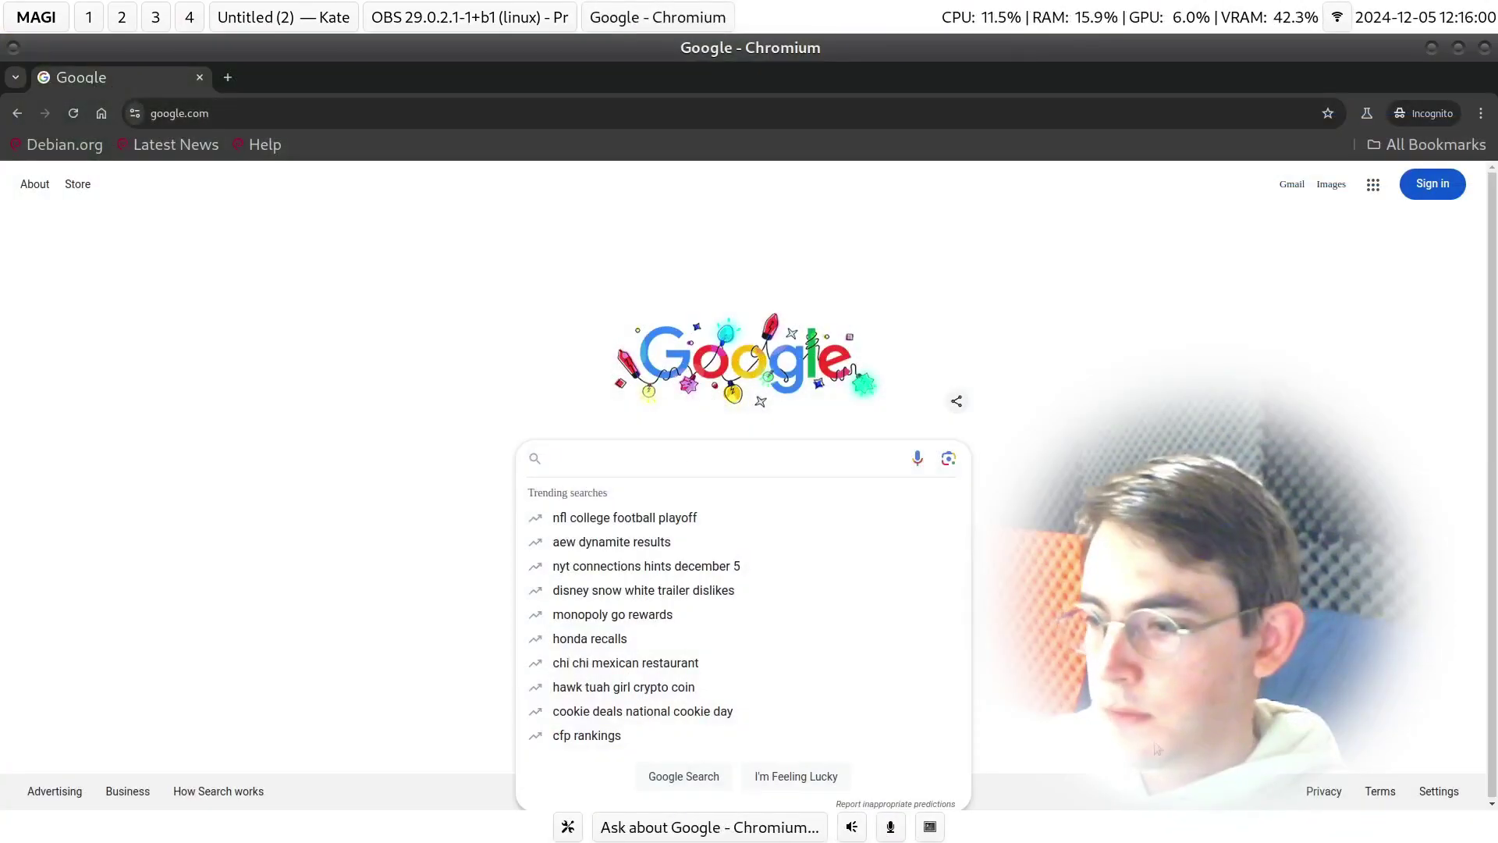
- Voice-search Google about the voice transcription button, then have the AI Overview's first paragraph read aloud
click(895, 834)
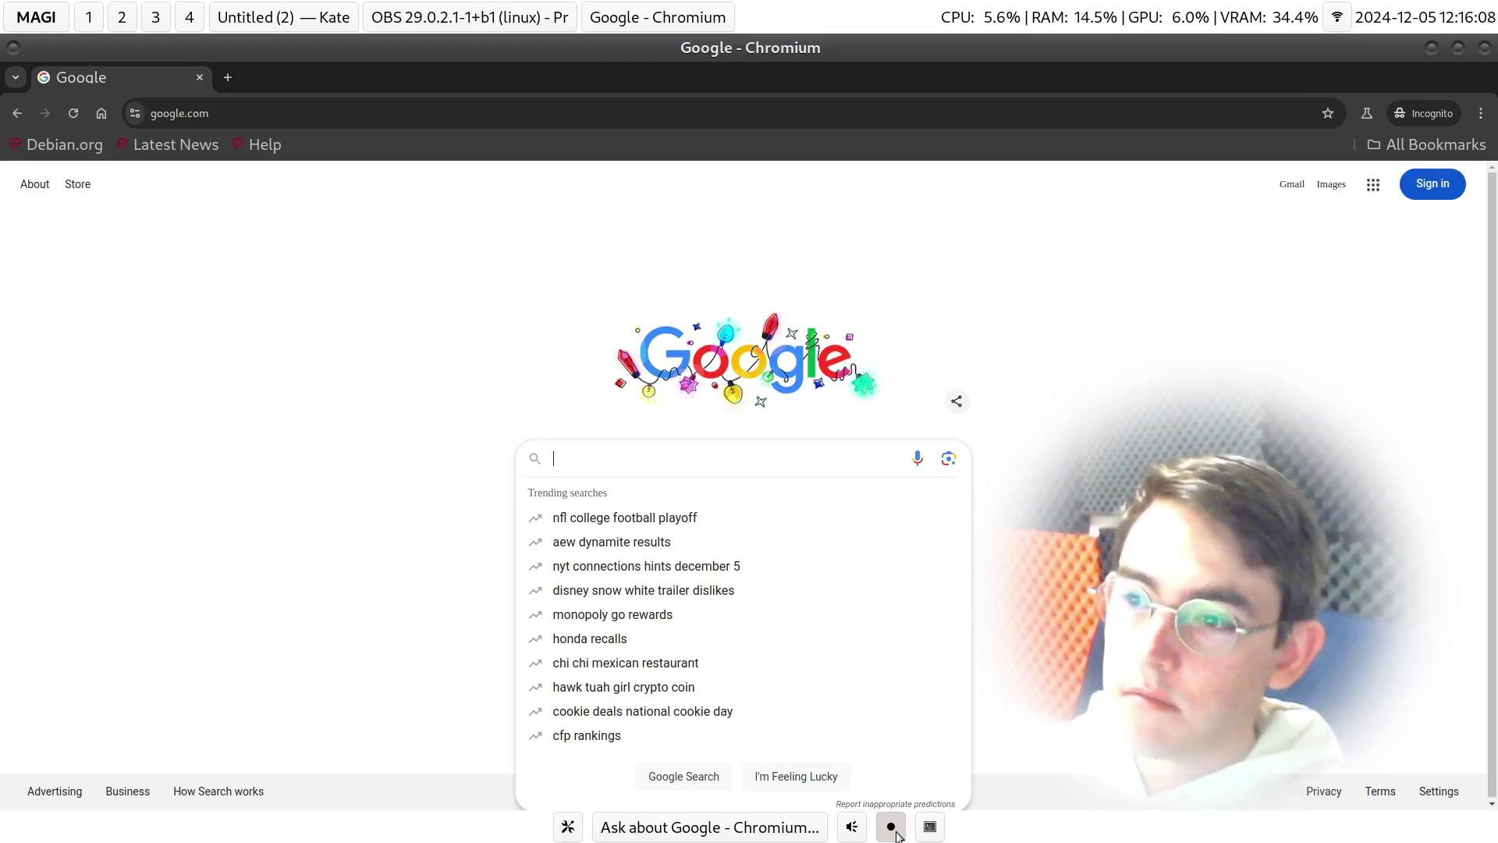
drag(896, 836, 895, 836)
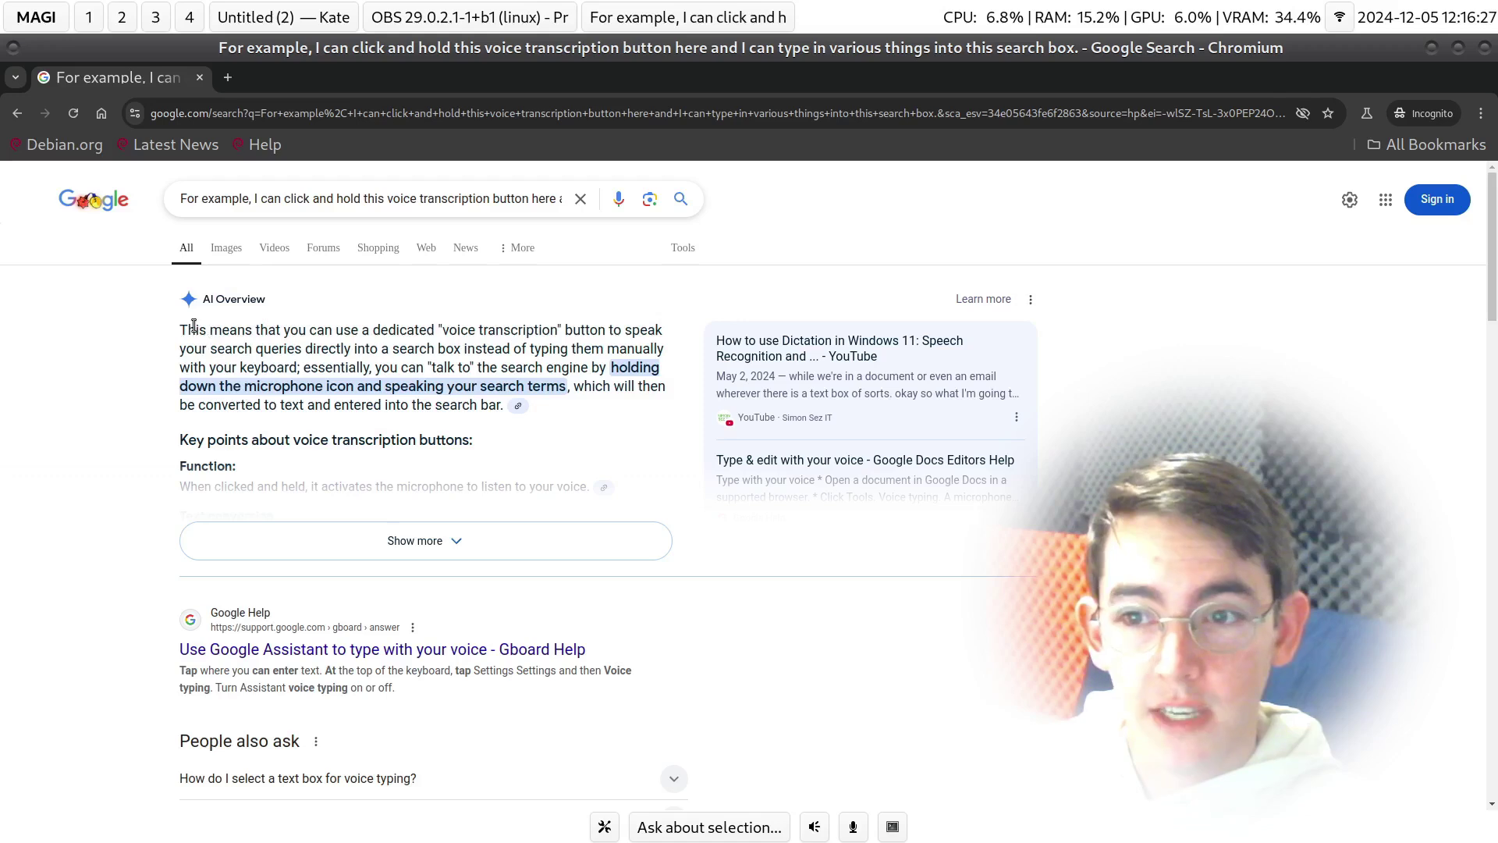
drag(179, 334, 489, 413)
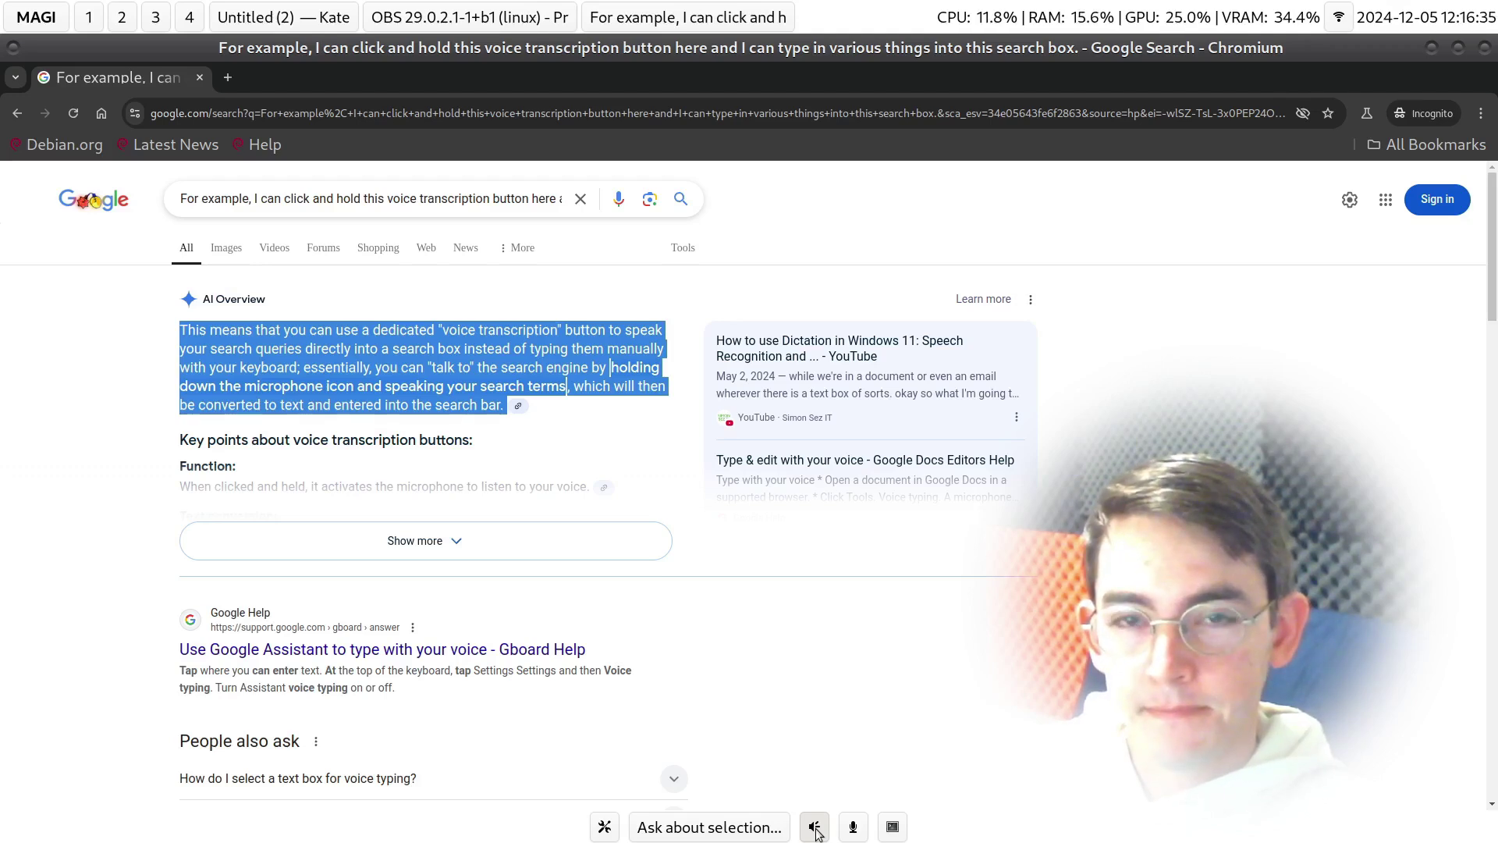
click(815, 827)
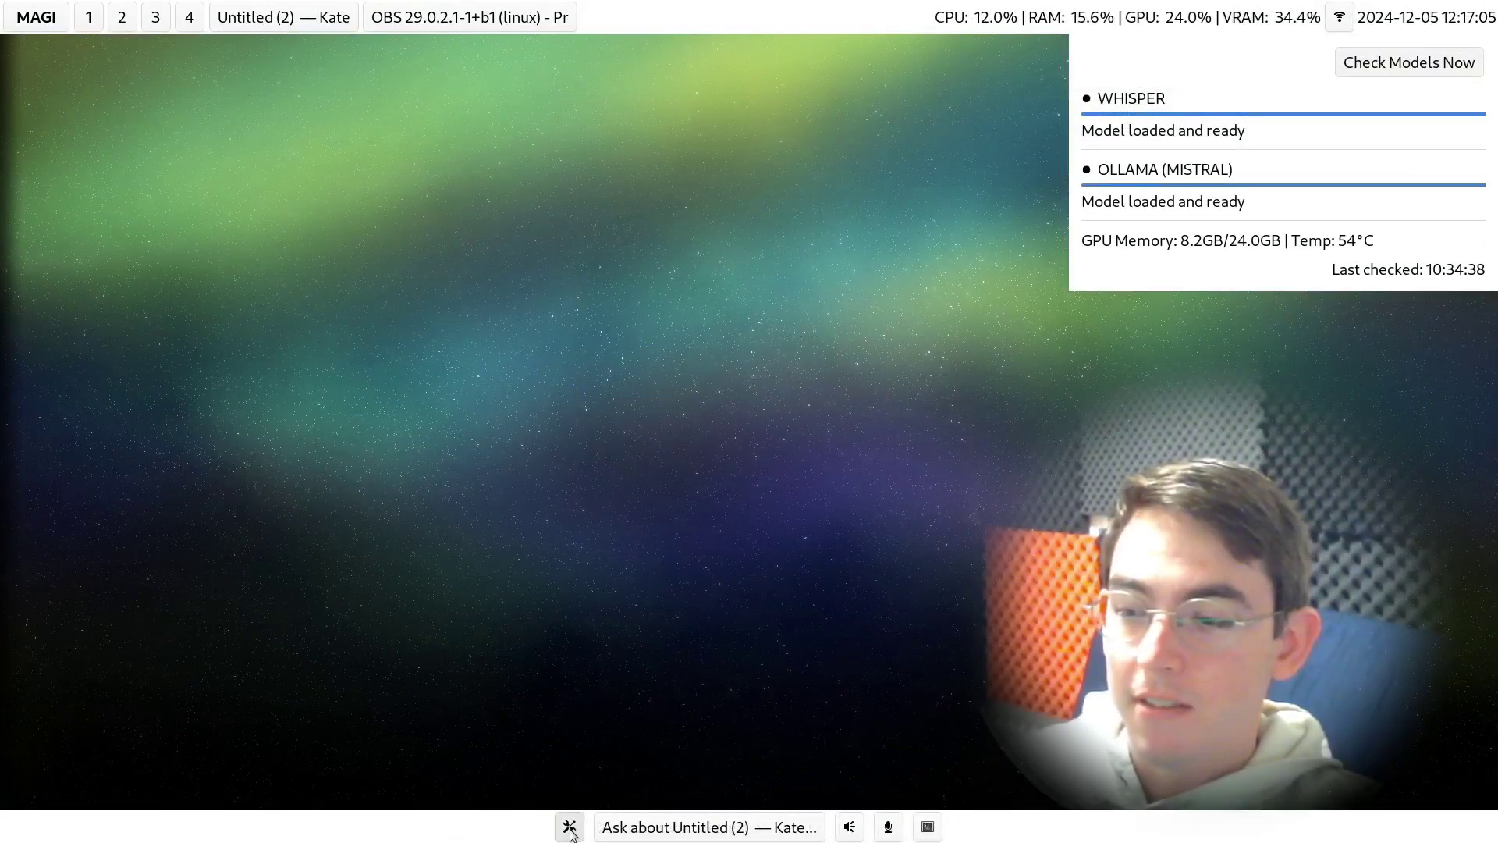
- Check the sound input devices, confirming HD Webcam C525 Mono as microphone, then close them
click(570, 827)
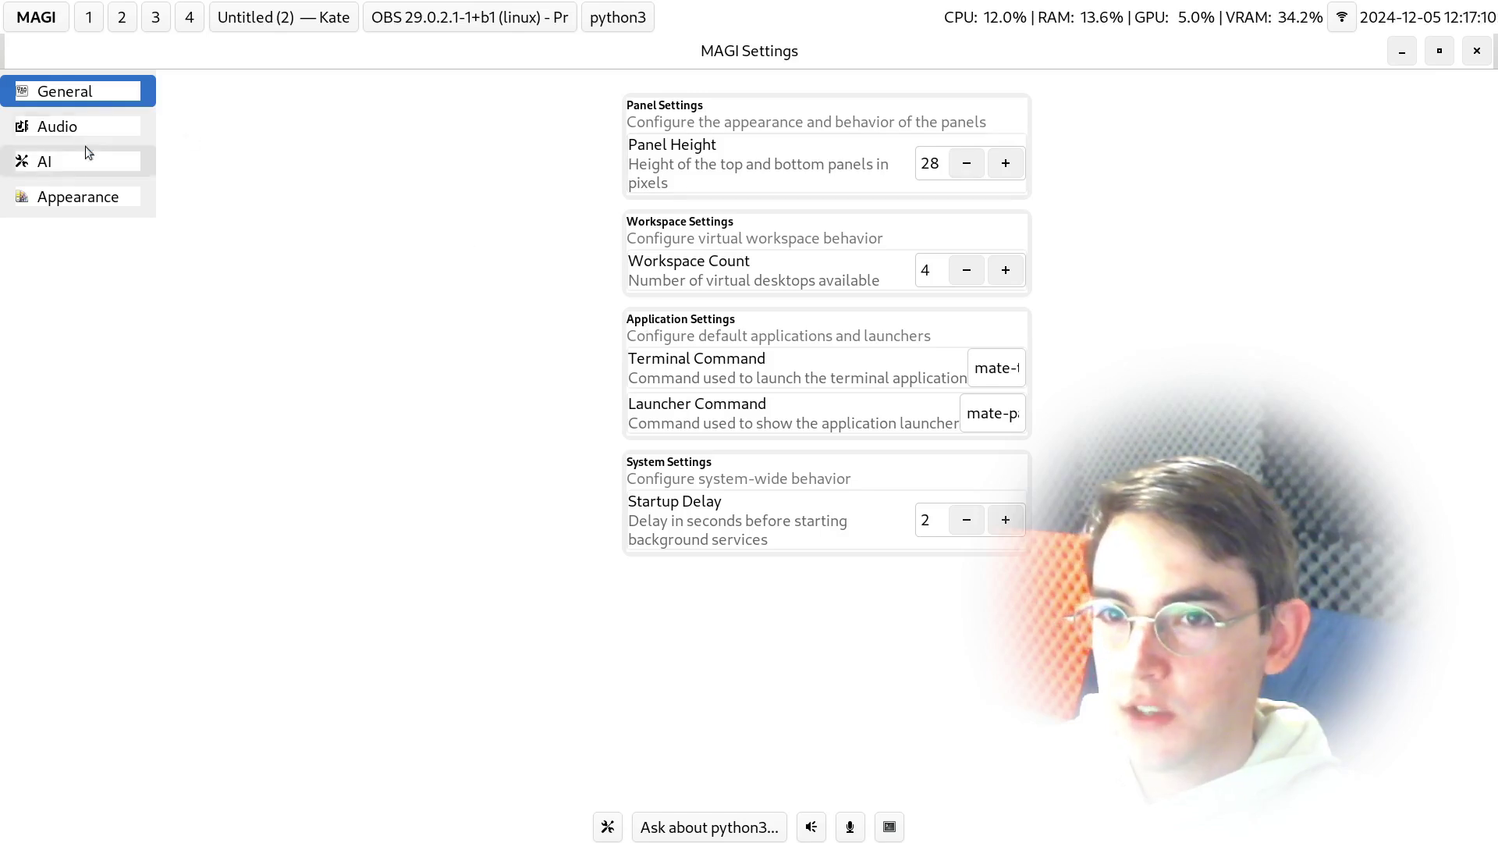
click(86, 127)
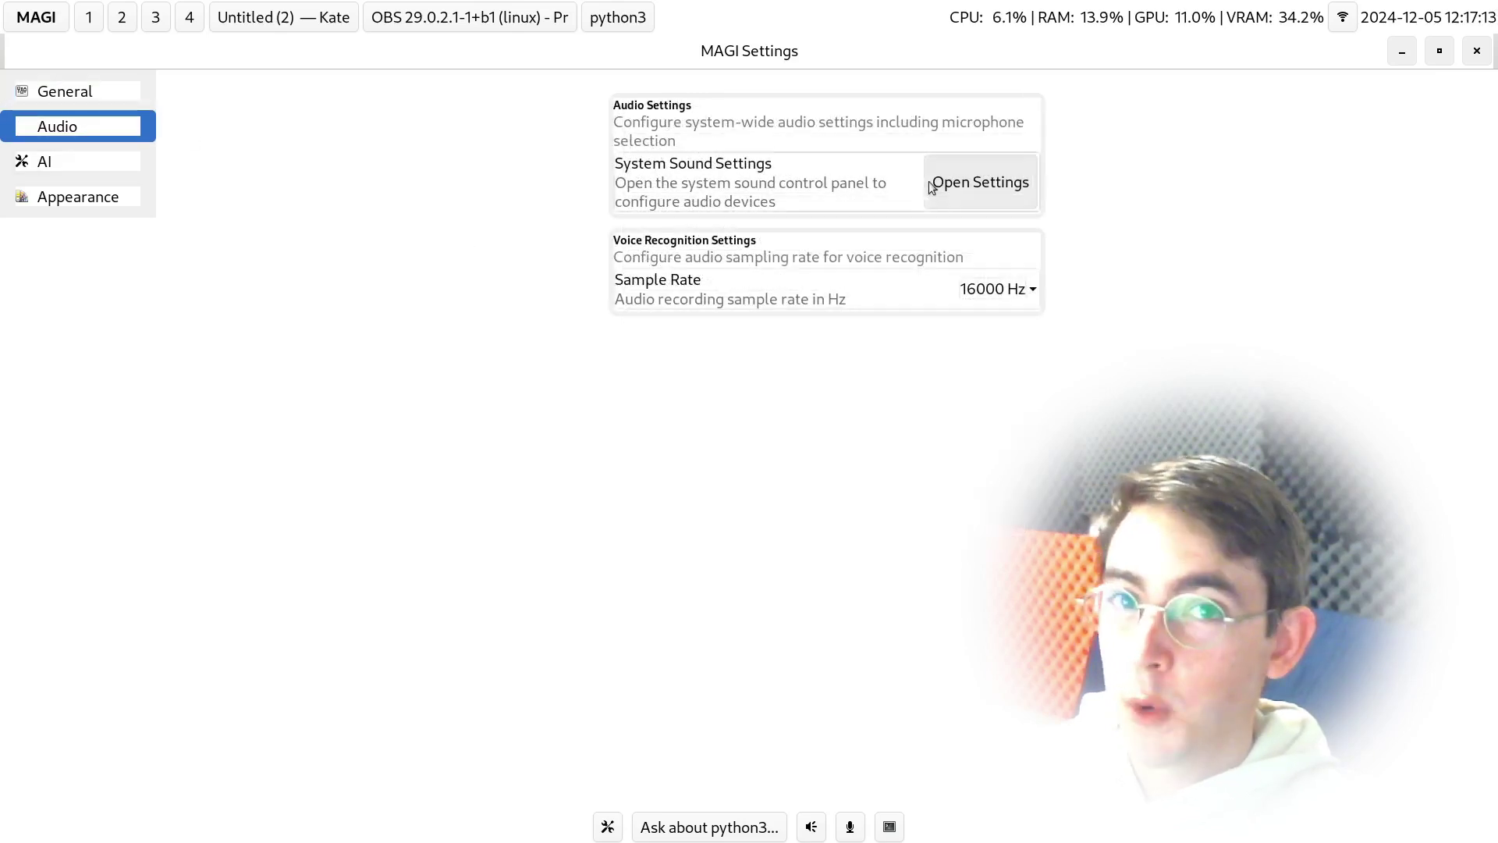
click(960, 182)
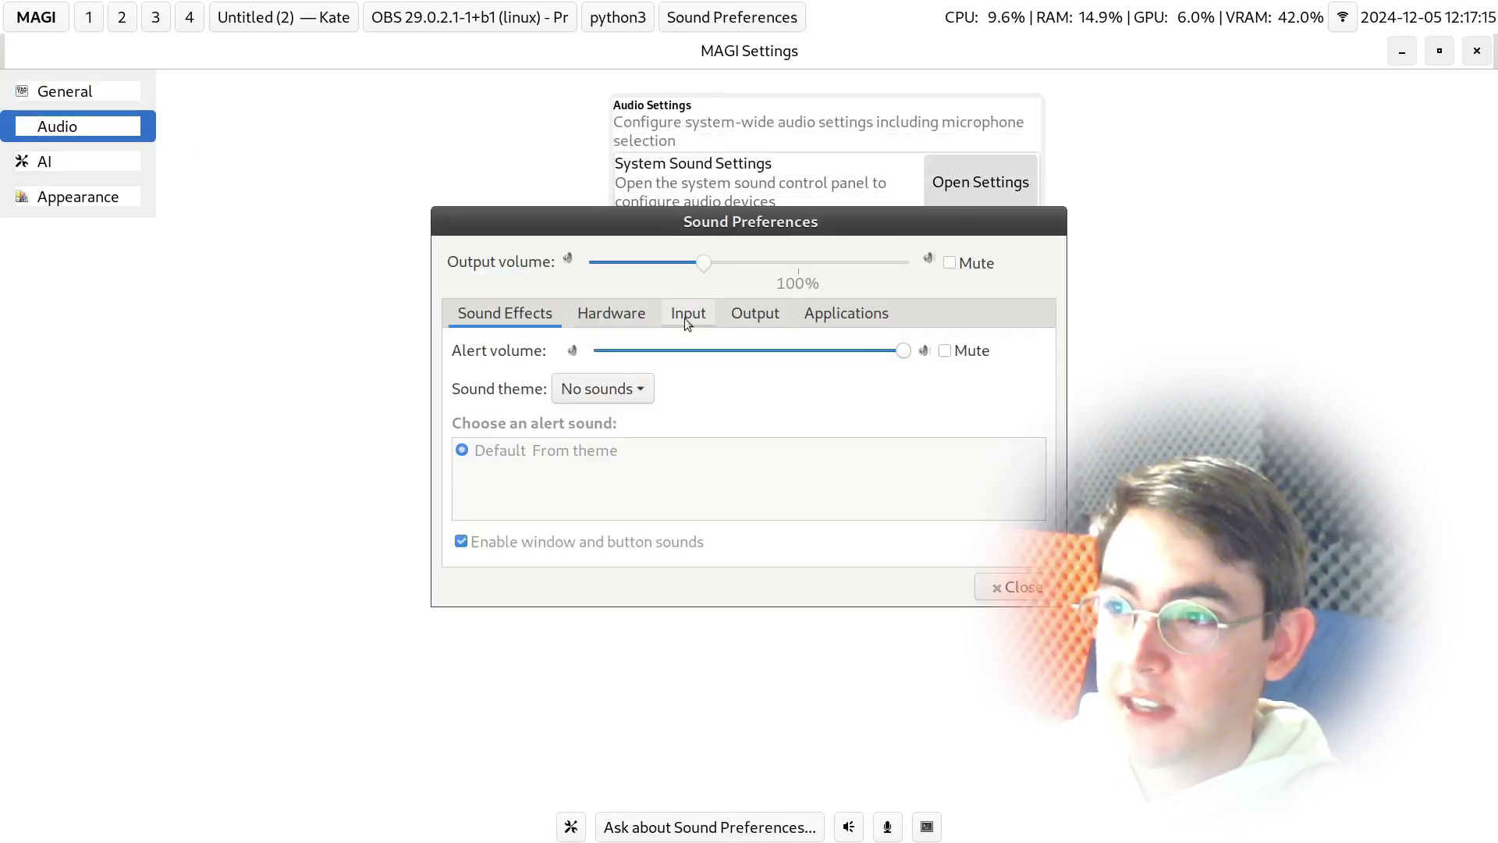
click(685, 315)
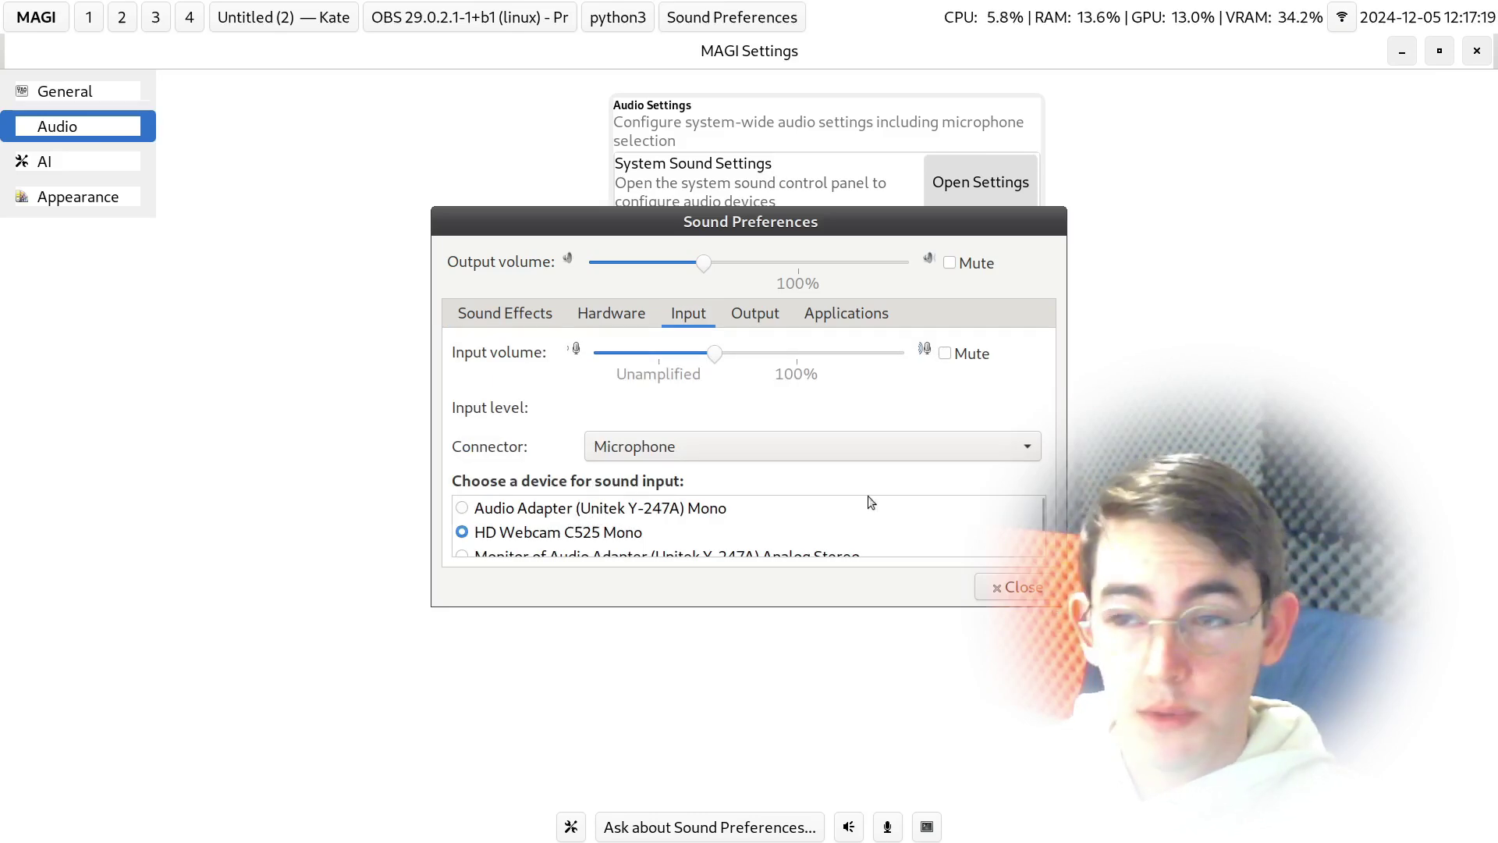
click(1019, 591)
- Keep mistral as the Ollama model and switch the MAGI theme from Plain to Tokyo Night
click(123, 173)
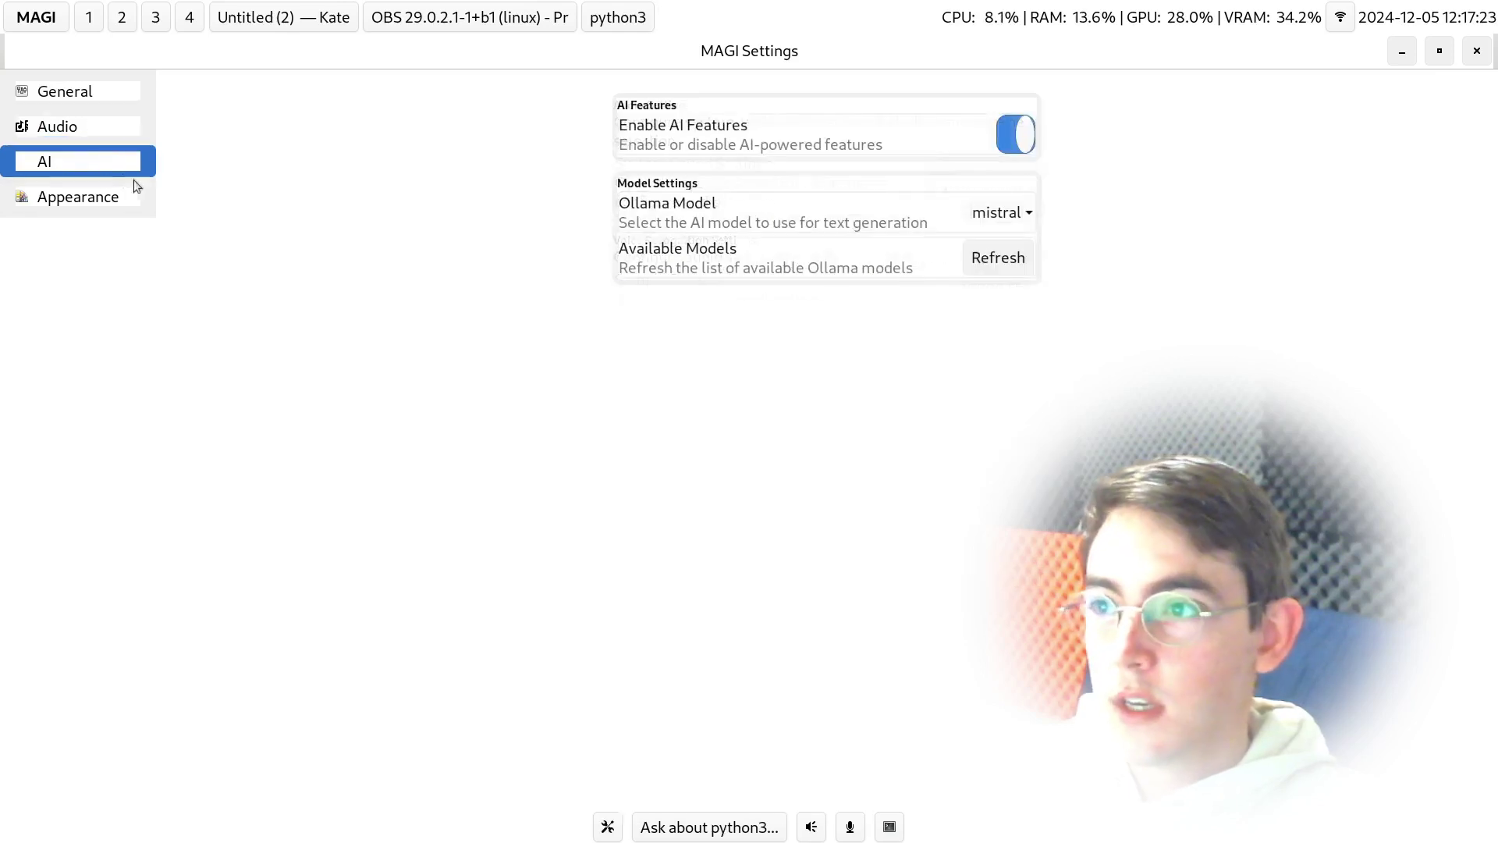
click(1019, 222)
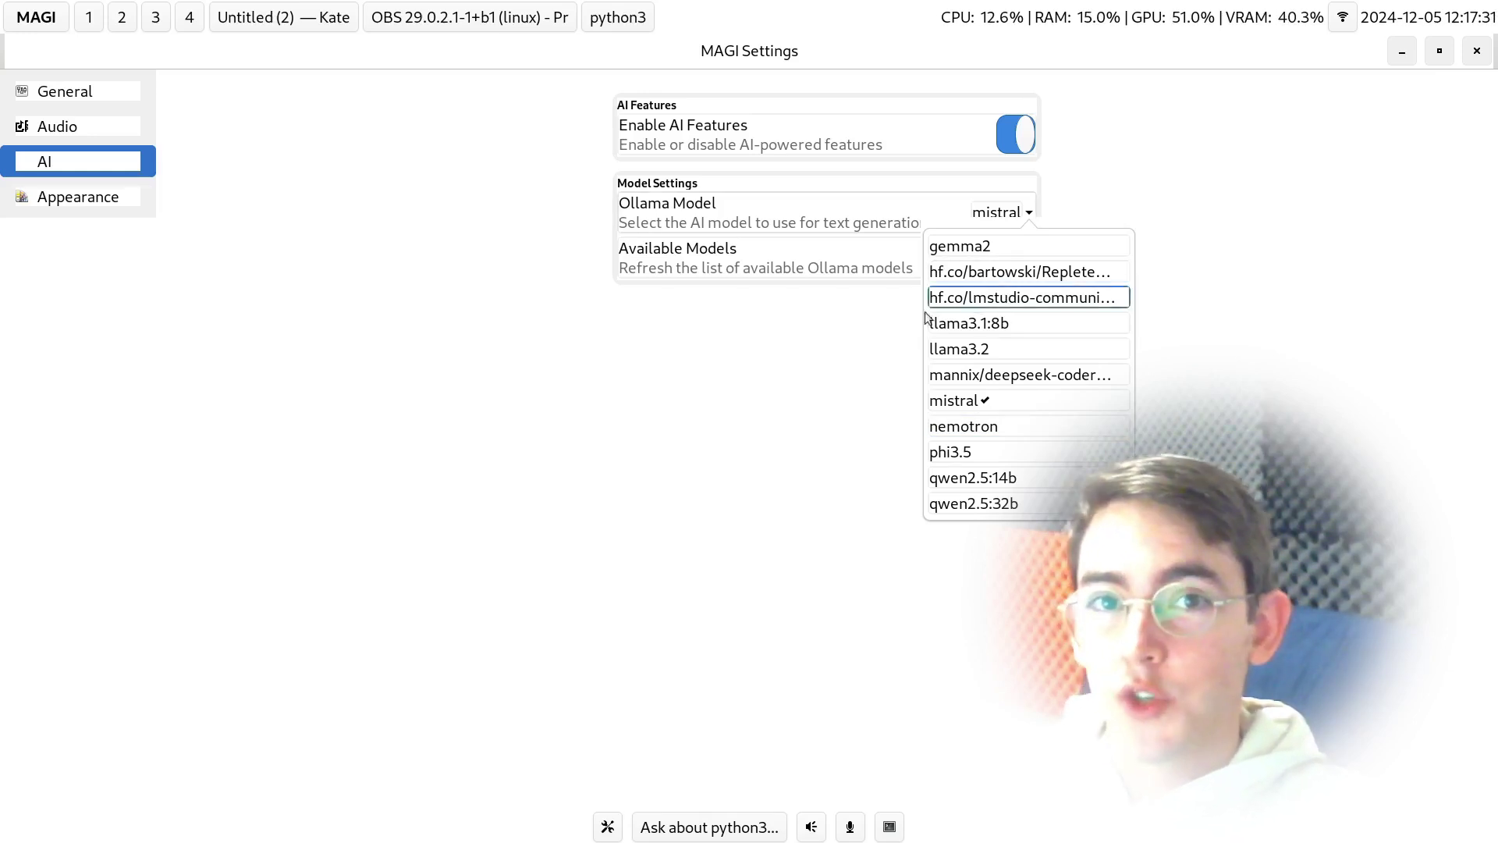
click(78, 197)
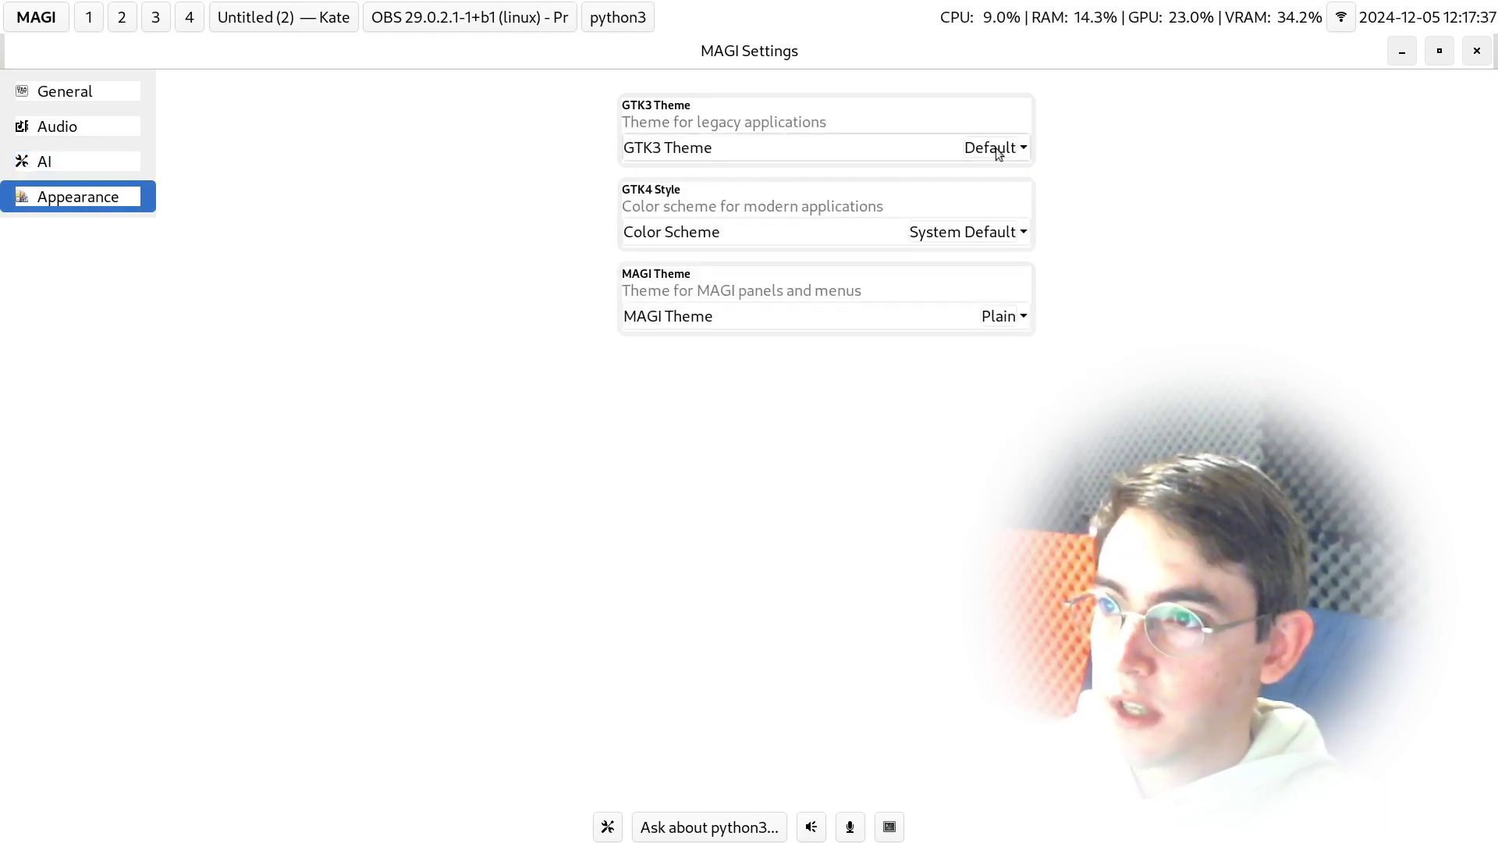
click(1002, 320)
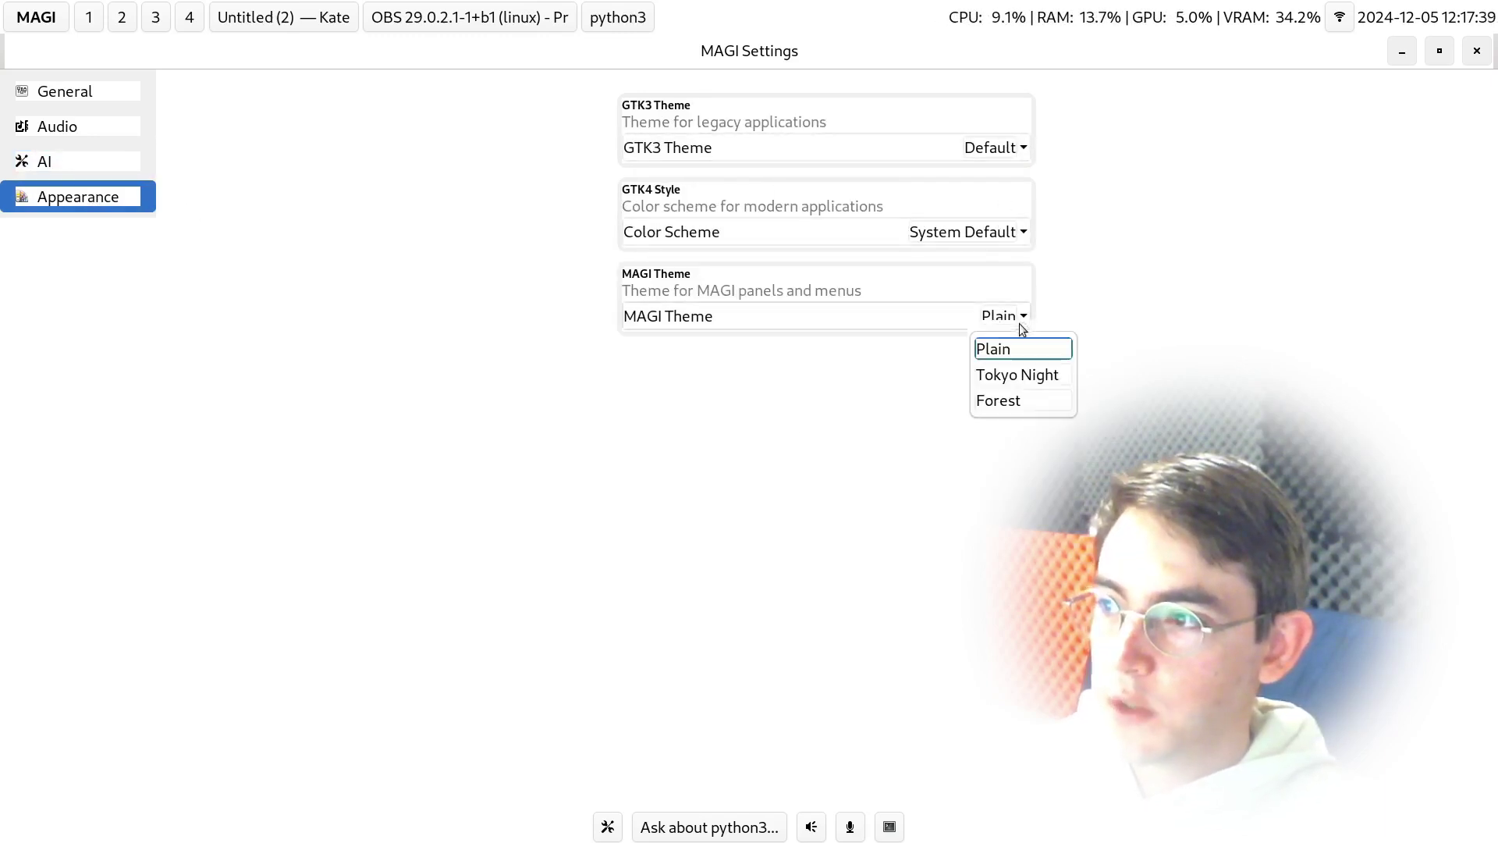
click(1014, 372)
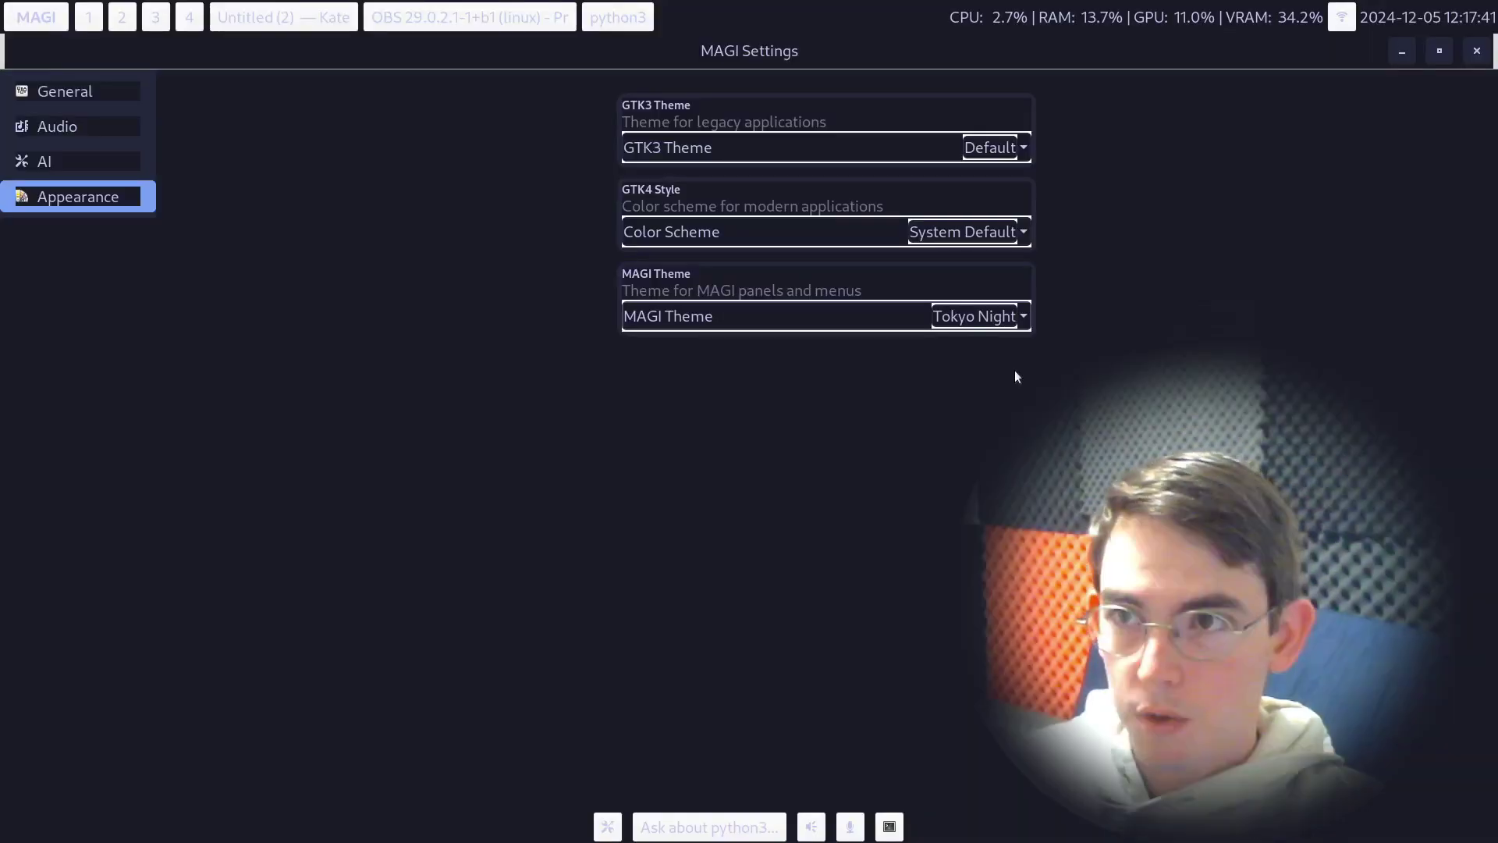
- Drag the MAGI Settings window aside to reveal the Tokyo Night-styled desktop
drag(808, 49, 747, 116)
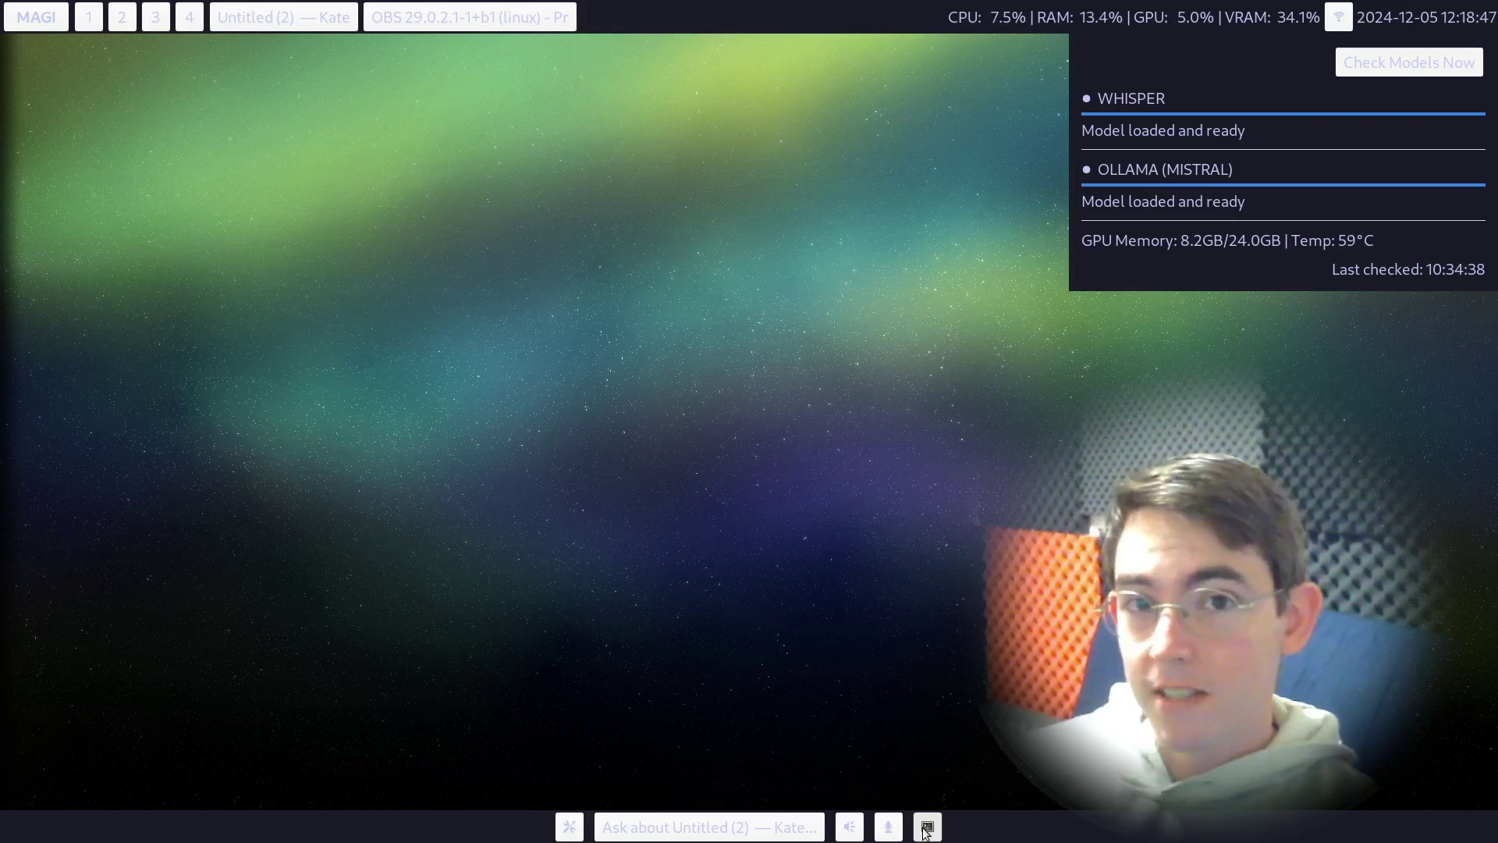
- Open the smart terminal, pause its voice transcription and clear the screen
click(926, 829)
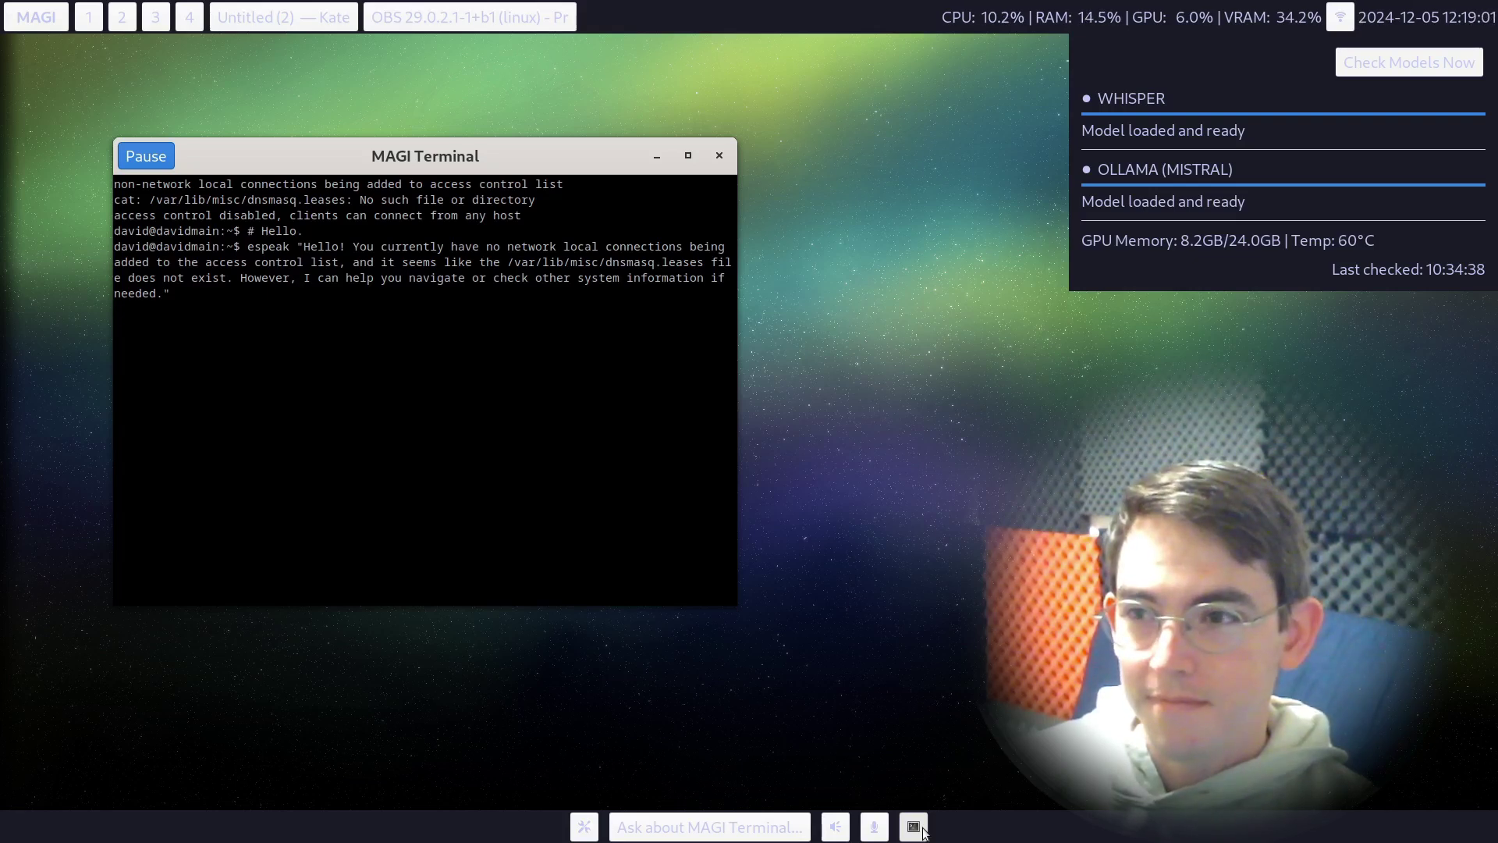
click(146, 156)
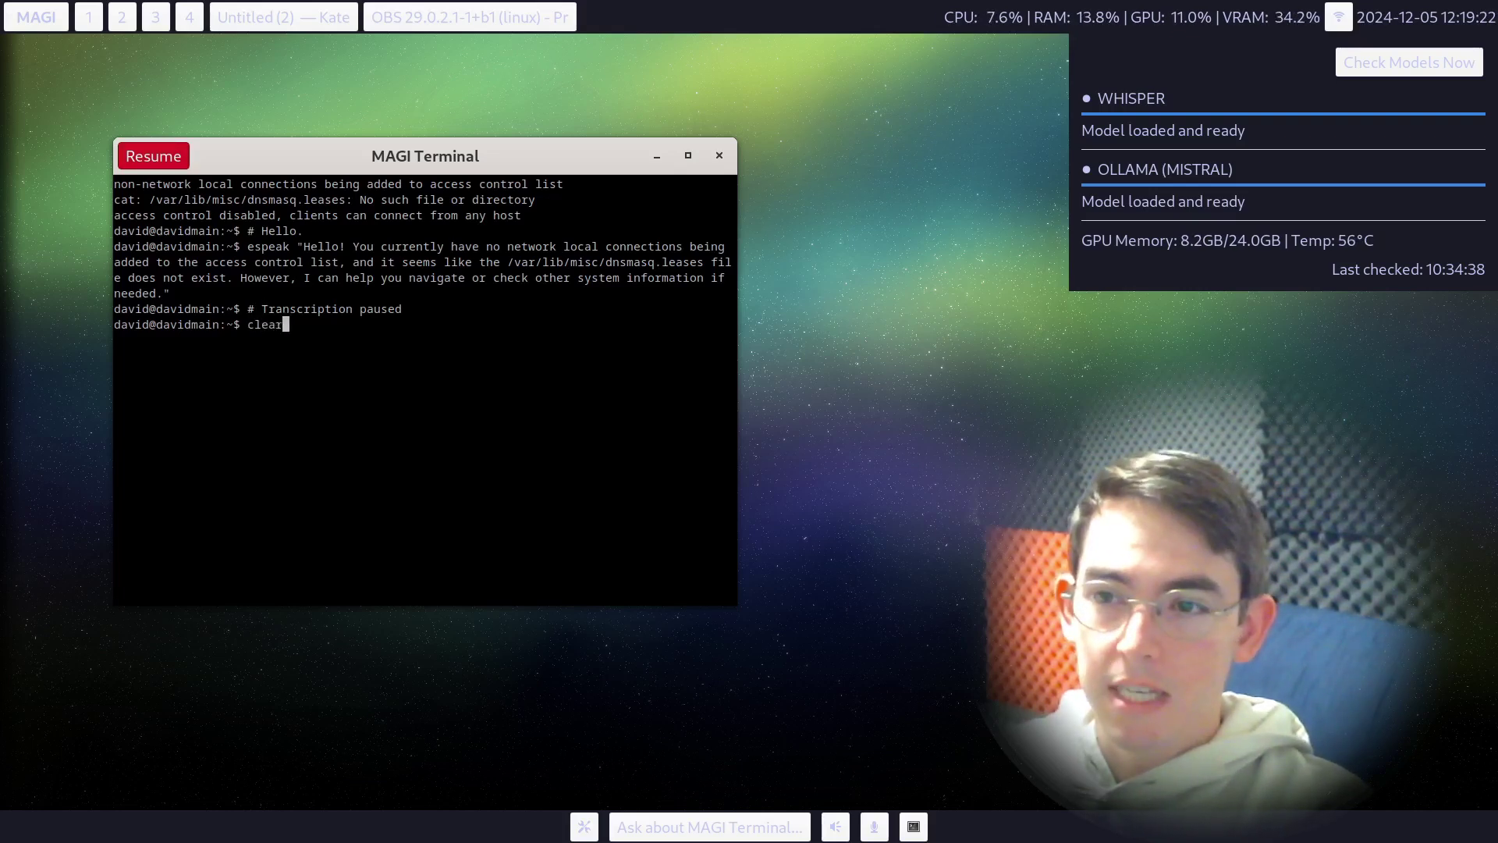
key(Return)
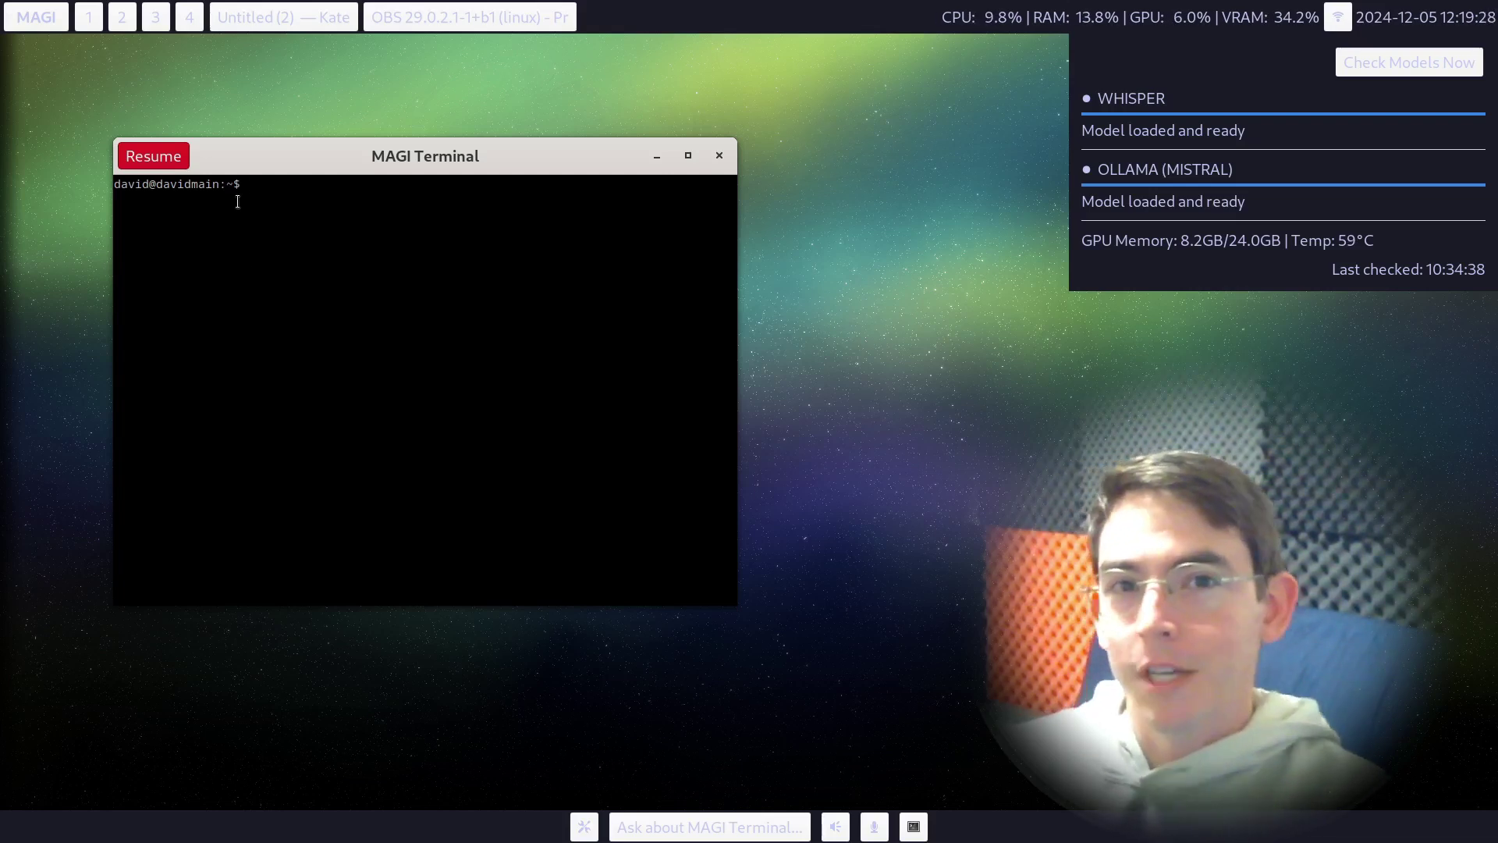
key(ctrl+space)
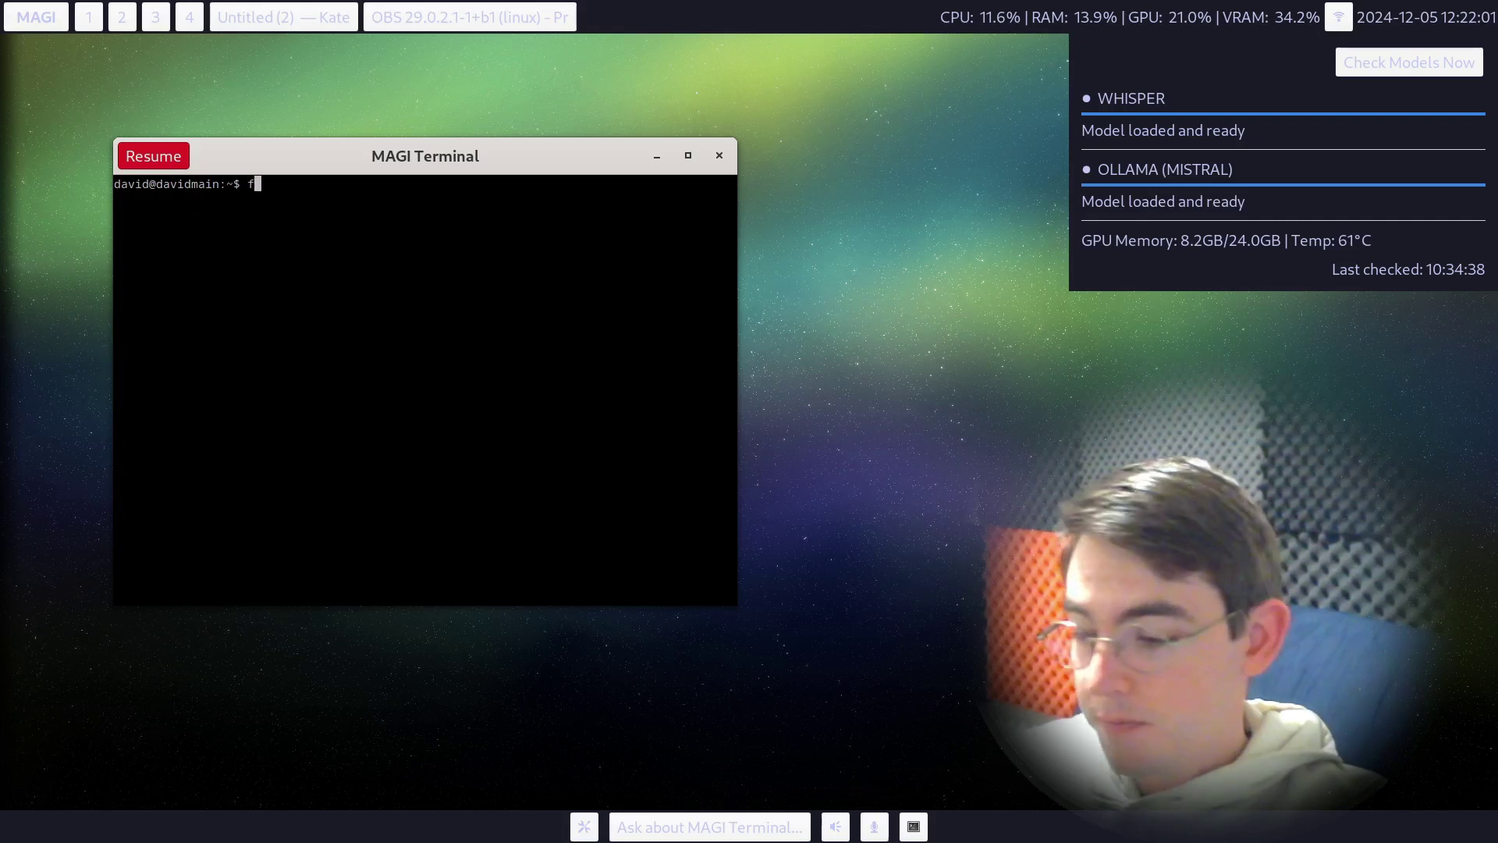
- Run free to show memory and swap usage, then resume voice transcription
text(free)
key(Return)
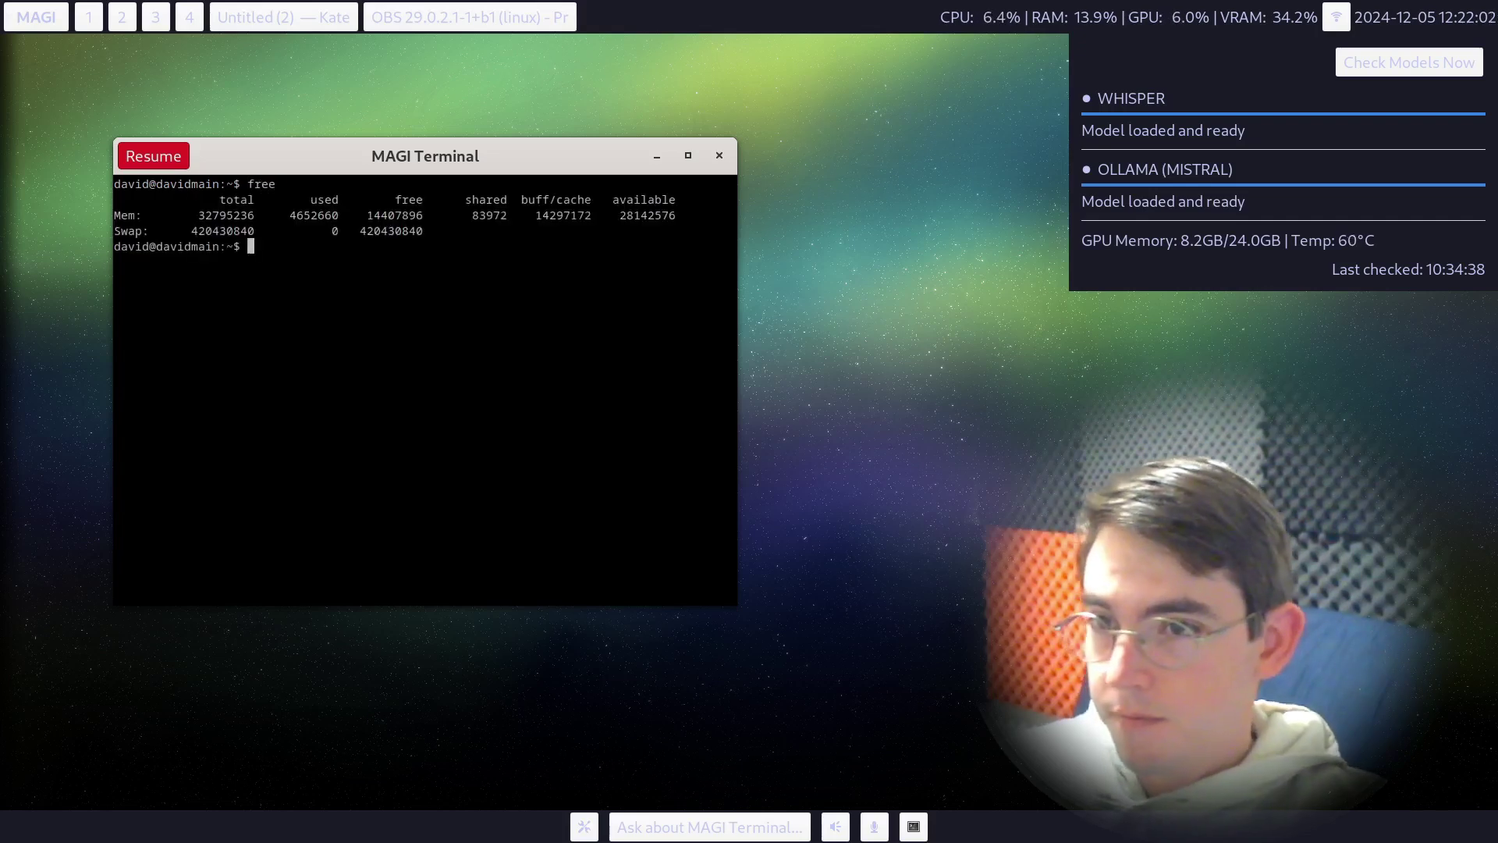
click(164, 159)
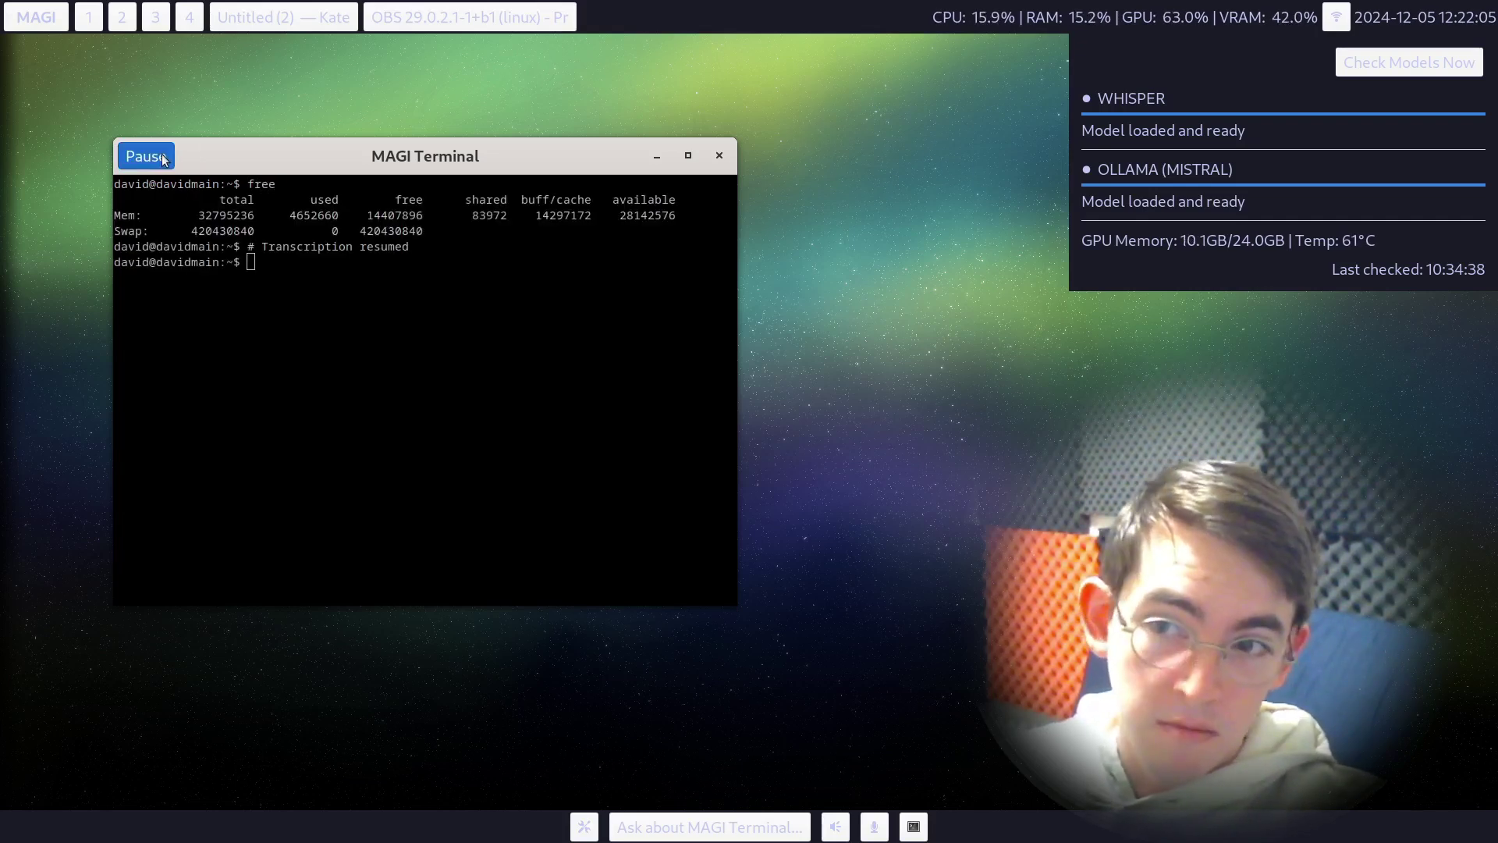